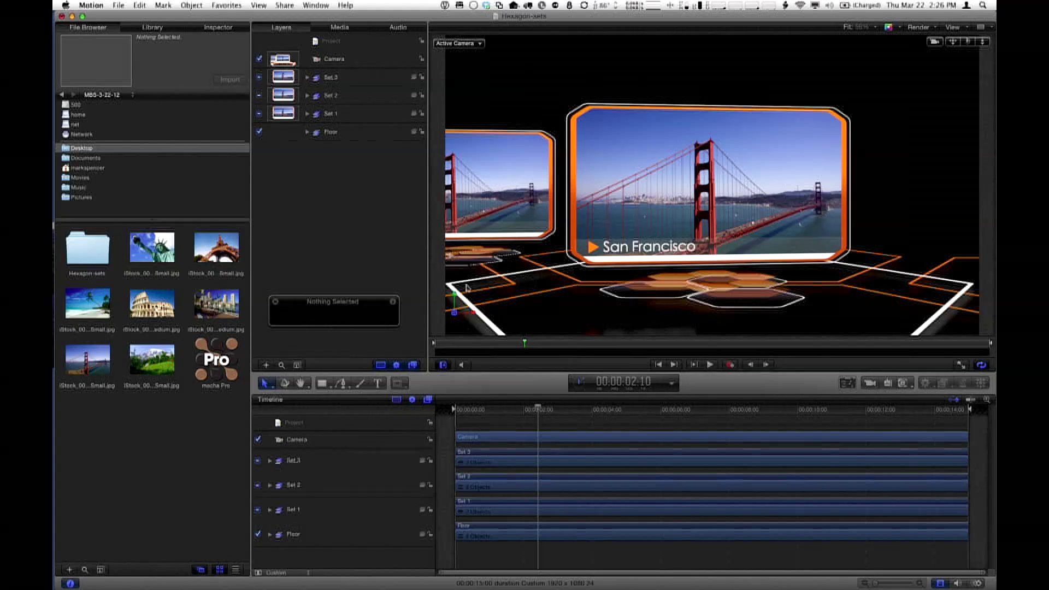
Inspect the sets from Top, Perspective and orbited views, returning to the active camera shot.
{"action": "key", "text": "ctrl+t"}
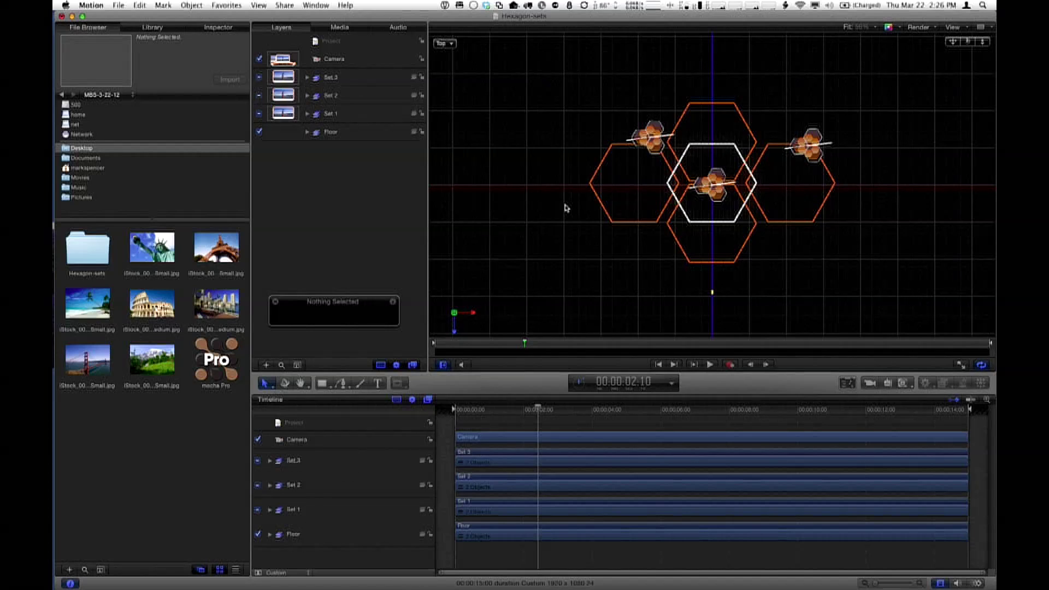
{"action": "key", "text": "ctrl+p"}
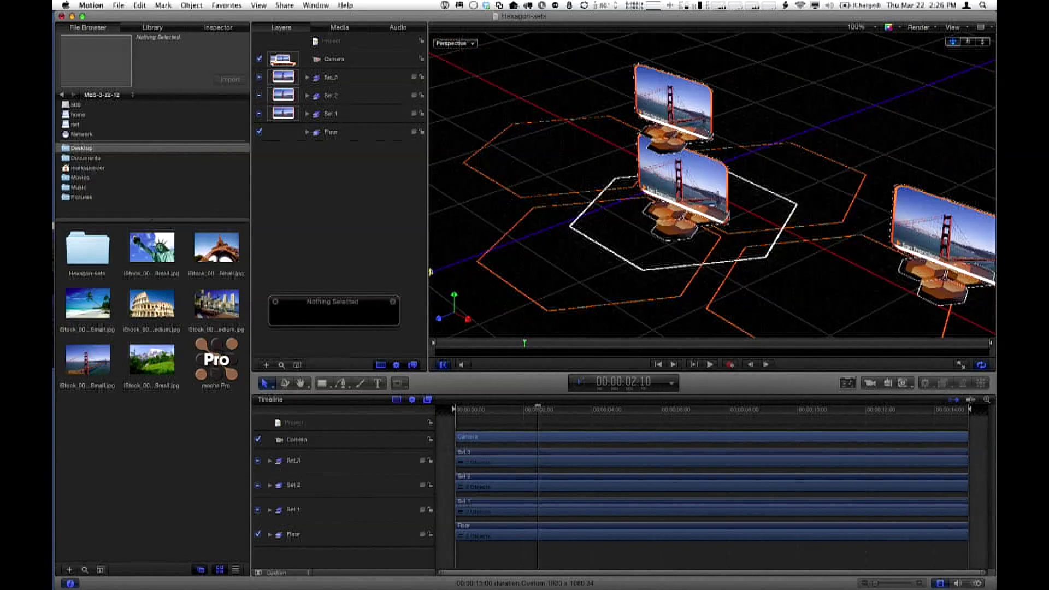
{"action": "left_click", "coordinate": [457, 46]}
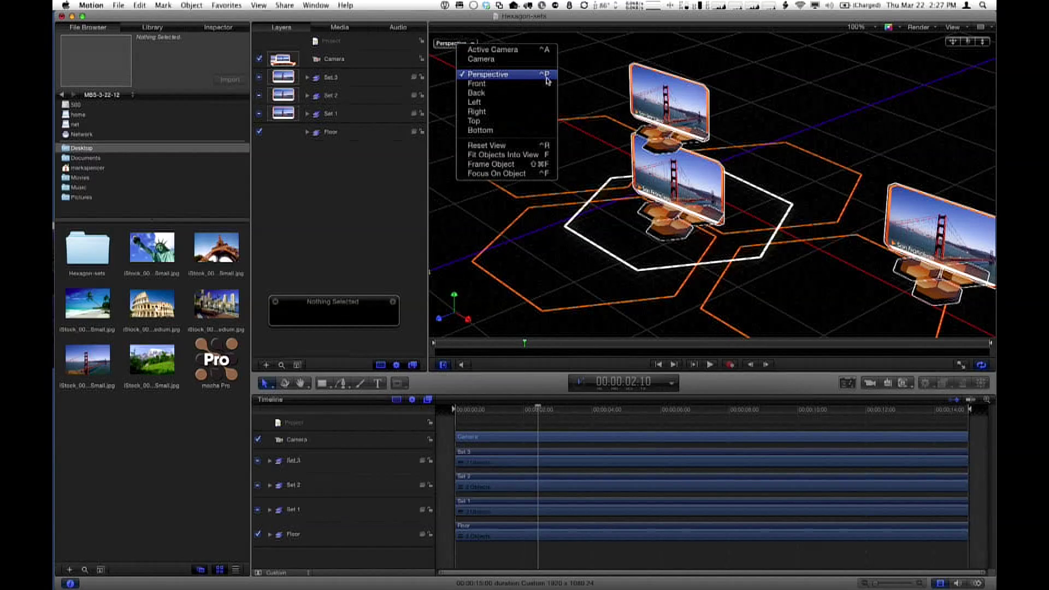
{"action": "left_click", "coordinate": [589, 68]}
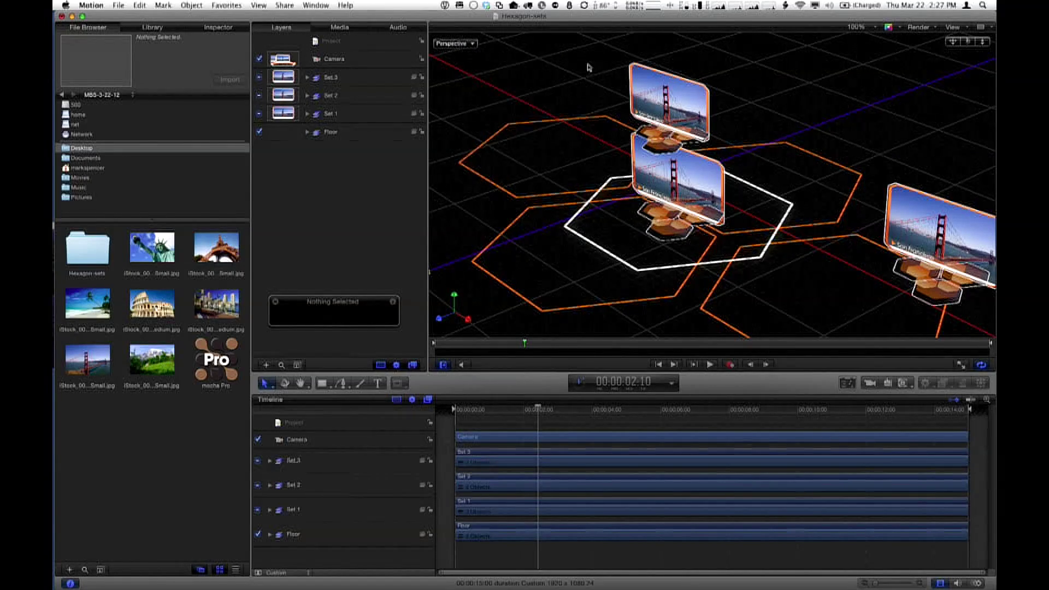
{"action": "left_click", "coordinate": [451, 45]}
{"action": "left_click", "coordinate": [480, 46]}
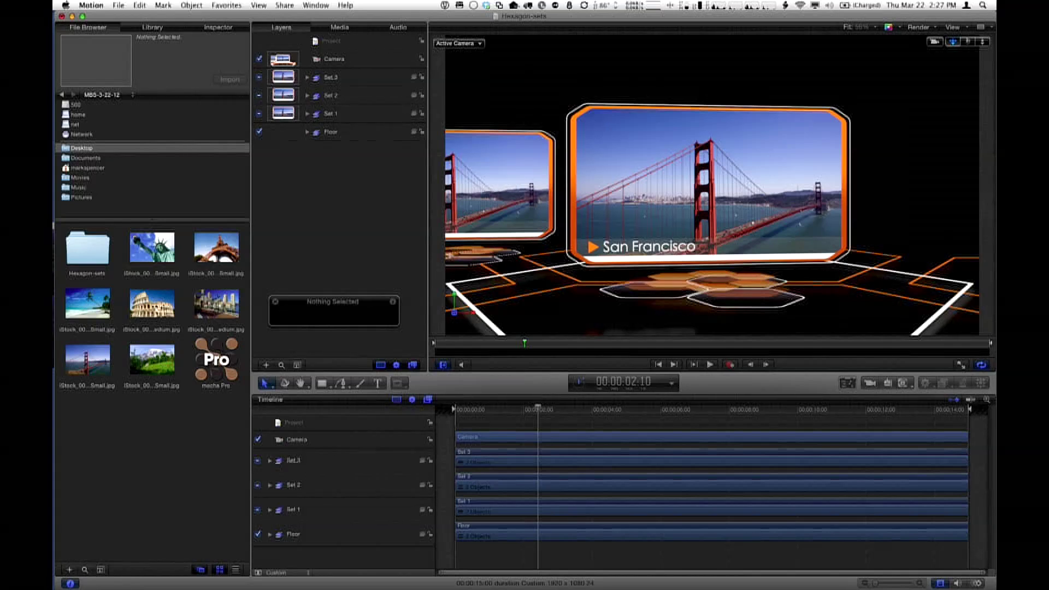
{"action": "mouse_move", "coordinate": [953, 41]}
{"action": "left_mouse_down"}
{"action": "mouse_move", "coordinate": [982, 46]}
{"action": "mouse_move", "coordinate": [982, 56]}
{"action": "mouse_move", "coordinate": [962, 33]}
{"action": "left_mouse_up"}
{"action": "double_click", "coordinate": [953, 42]}
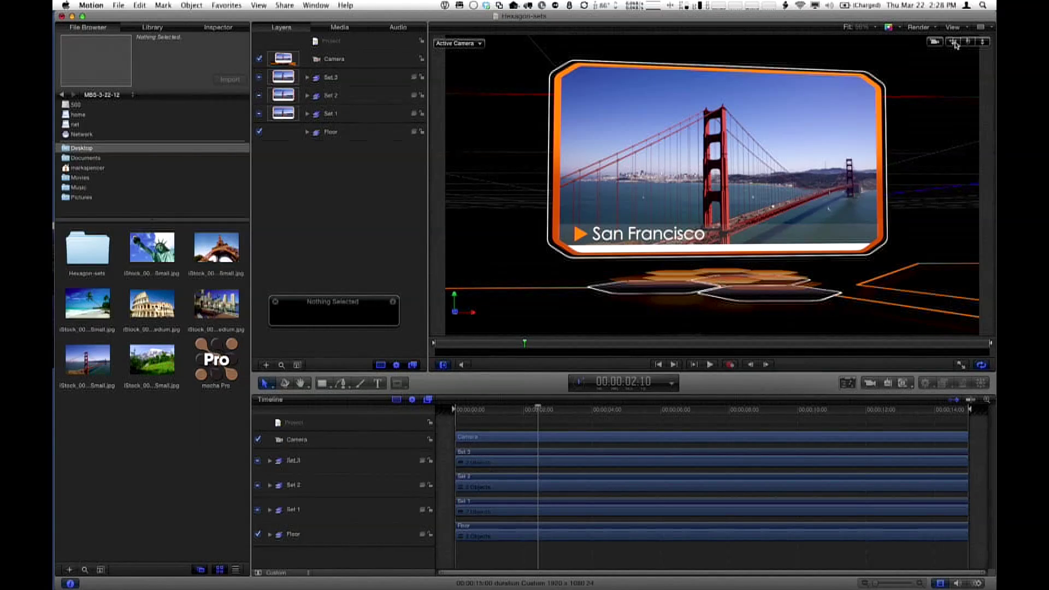
{"action": "left_click_drag", "start_coordinate": [955, 45], "coordinate": [952, 49]}
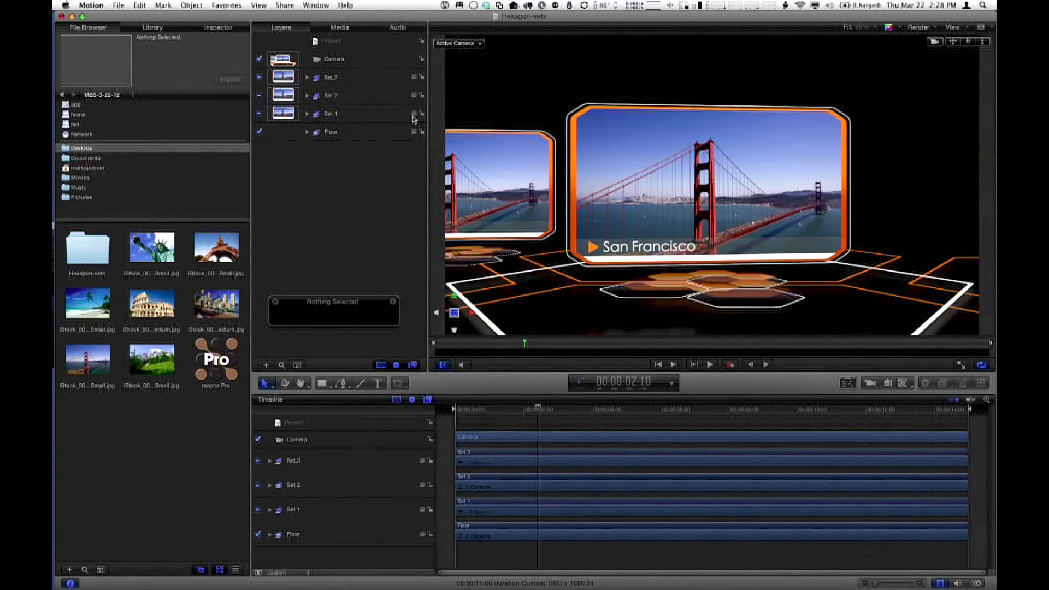
Select the scene Camera, check its placement from Top view, then go back to Active Camera.
{"action": "left_click", "coordinate": [356, 63]}
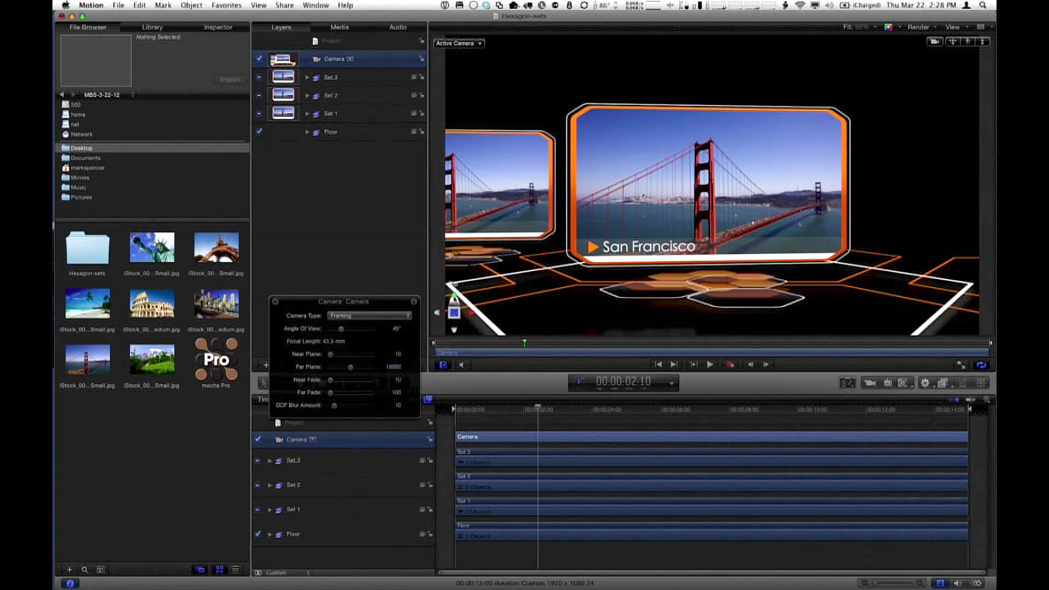
{"action": "key", "text": "ctrl+t"}
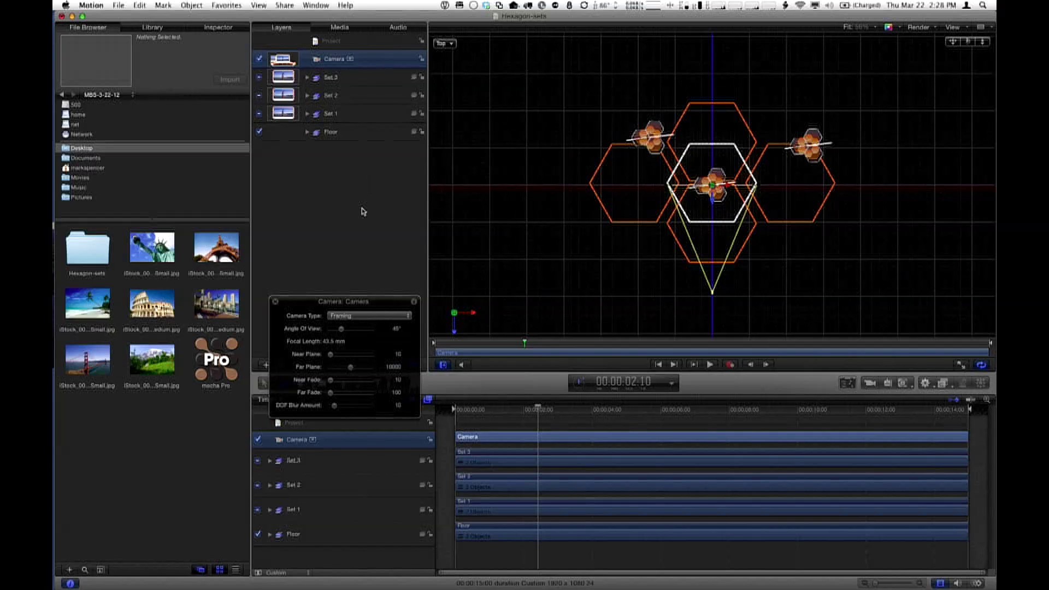
{"action": "key", "text": "ctrl+a"}
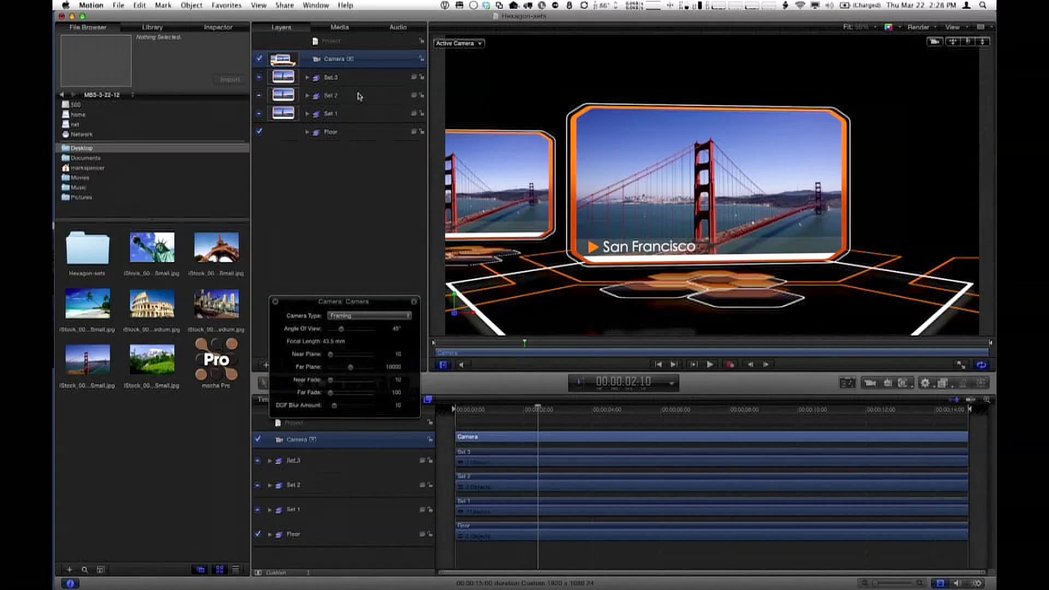
Select Set 2 and use Frame Object so the San Francisco card fills the viewer.
{"action": "left_click", "coordinate": [360, 97]}
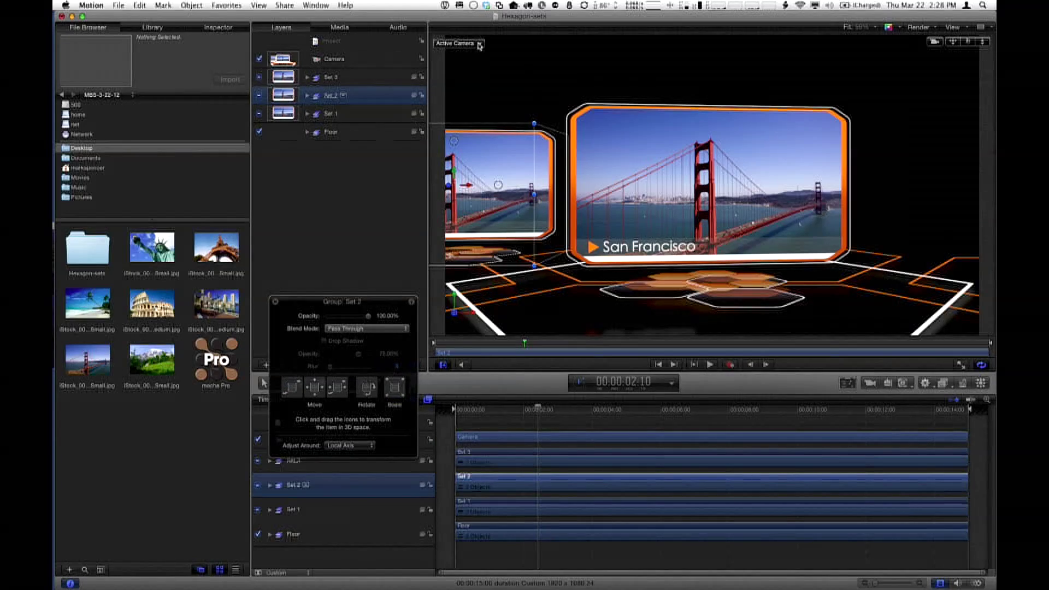
{"action": "left_click", "coordinate": [480, 44]}
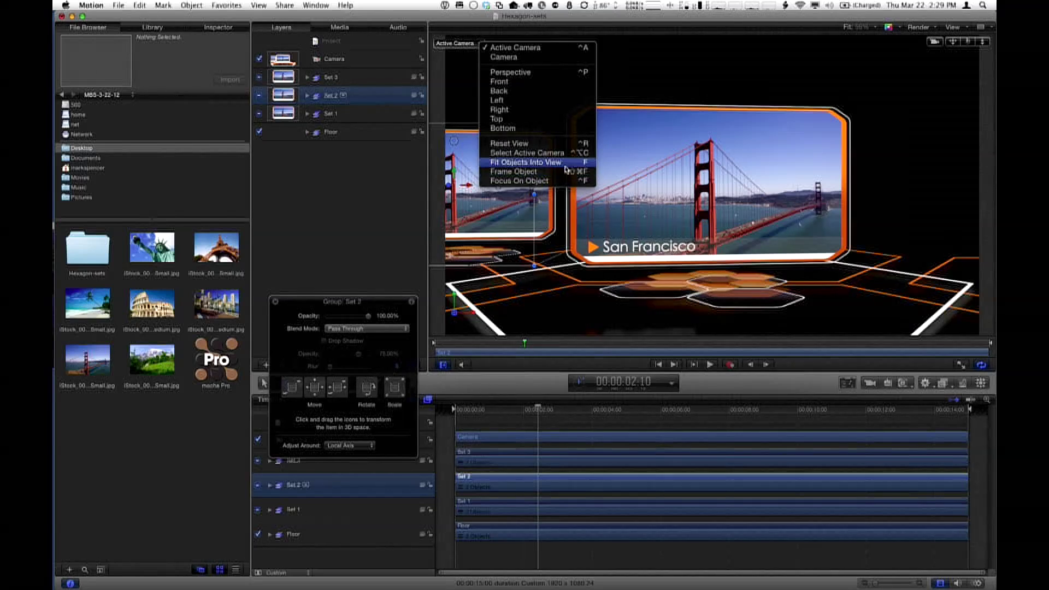
{"action": "left_click", "coordinate": [552, 177]}
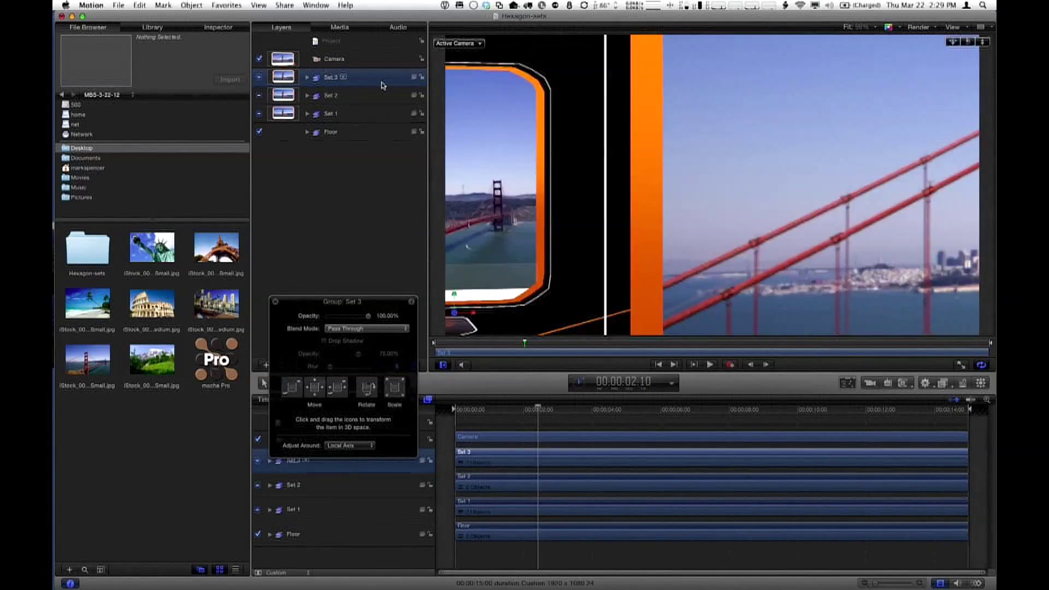
Drop the Statue of Liberty photo into Set 2's card frame and expand Set 2 and Frame copy.
{"action": "left_click", "coordinate": [355, 98]}
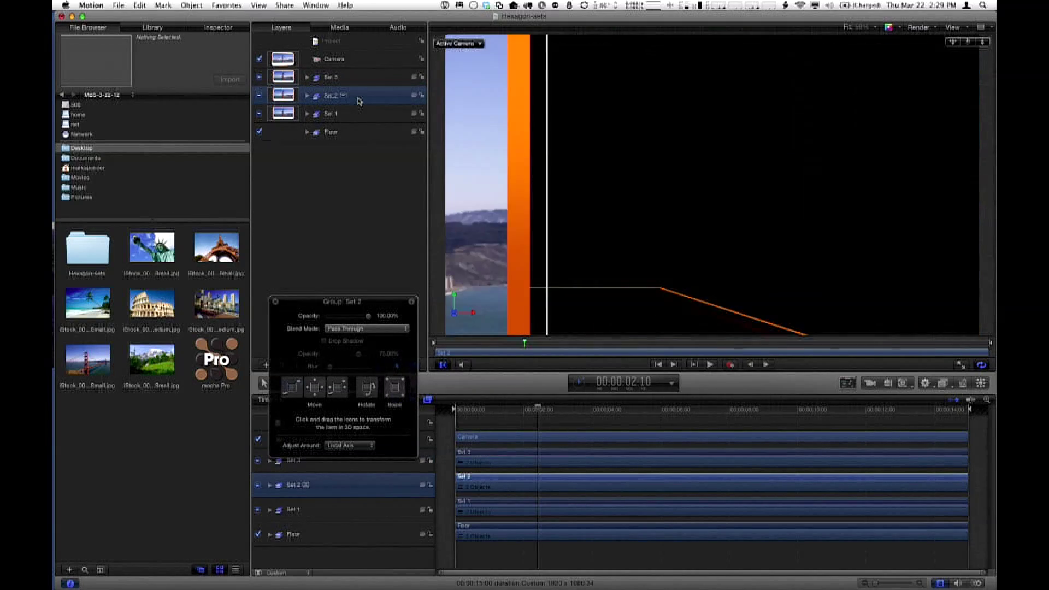
{"action": "left_click_drag", "start_coordinate": [151, 256], "coordinate": [755, 155]}
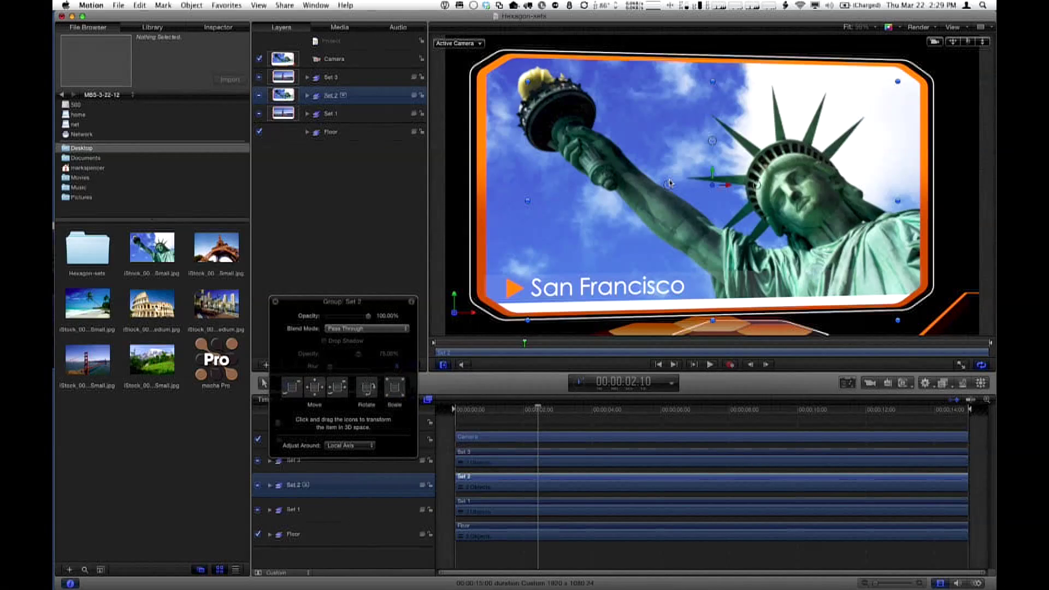
{"action": "left_click", "coordinate": [307, 96]}
{"action": "left_click", "coordinate": [315, 114]}
{"action": "left_click", "coordinate": [316, 114]}
{"action": "left_click", "coordinate": [315, 133]}
{"action": "left_click", "coordinate": [315, 132]}
{"action": "left_click", "coordinate": [315, 133]}
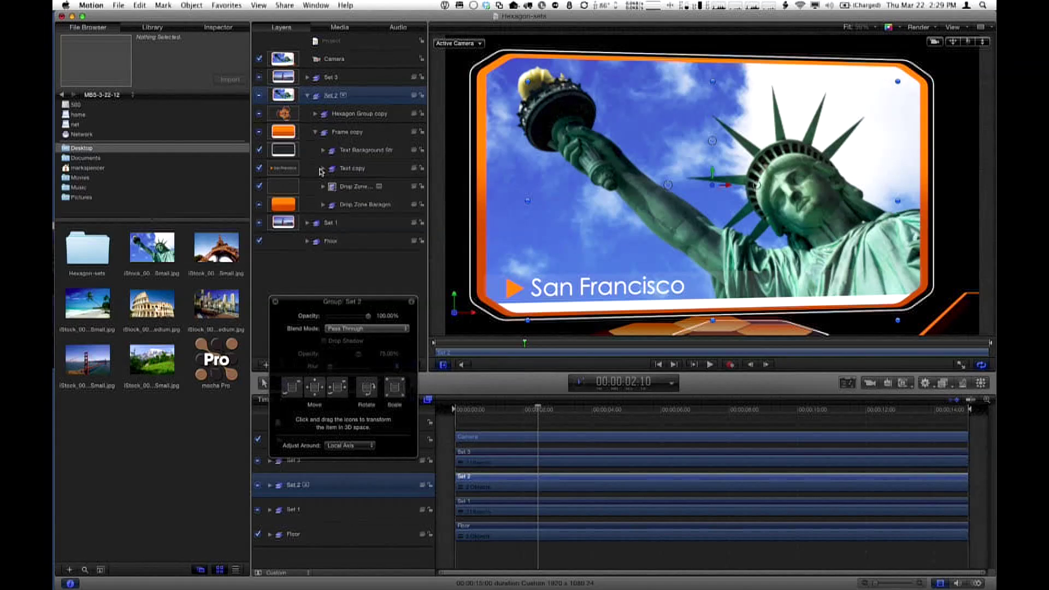
Edit the Text copy caption on the Statue of Liberty card to read New York, then collapse Set 2.
{"action": "left_click", "coordinate": [327, 172]}
{"action": "left_click", "coordinate": [323, 170]}
{"action": "left_click", "coordinate": [368, 188]}
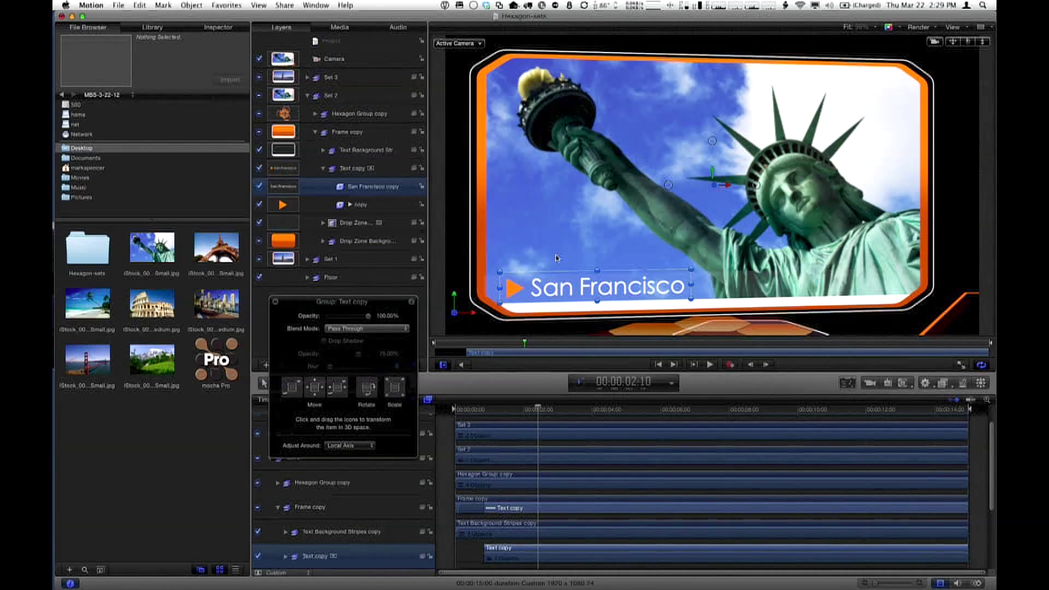
{"action": "double_click", "coordinate": [621, 292]}
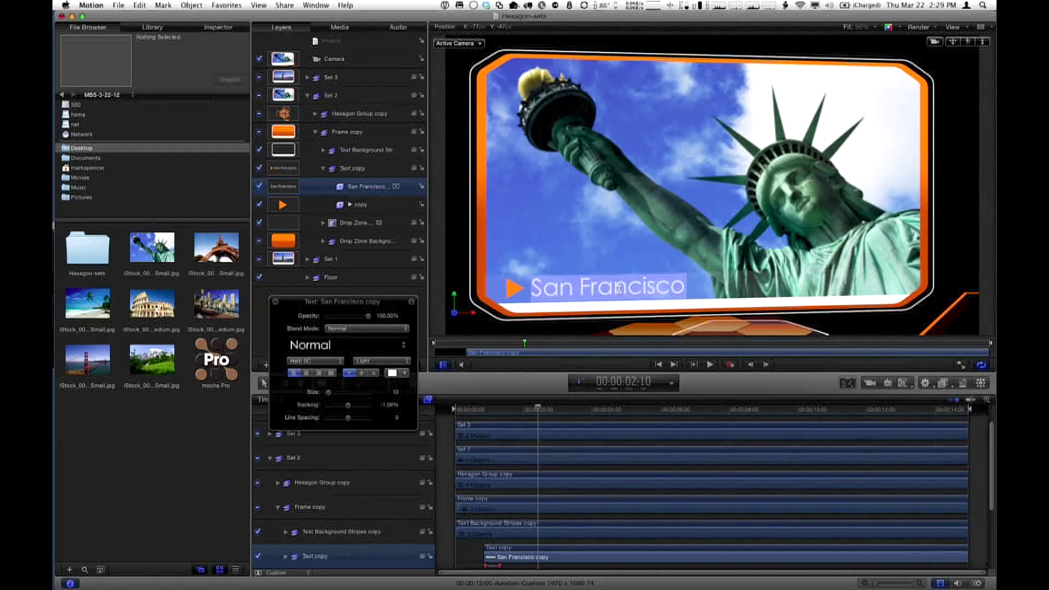
{"action": "type", "text": "ew York"}
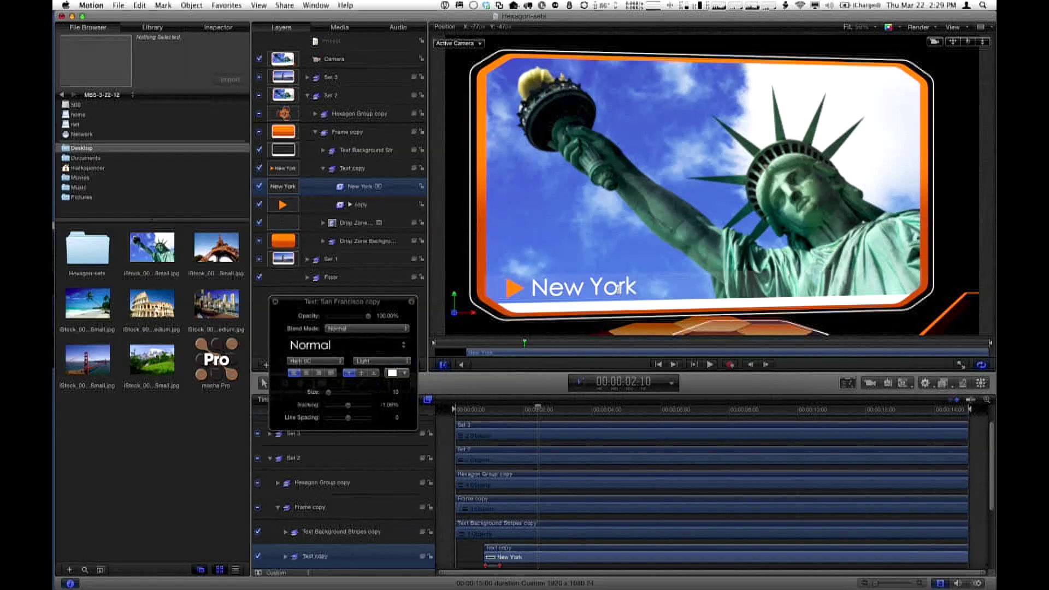
{"action": "key", "text": "Escape"}
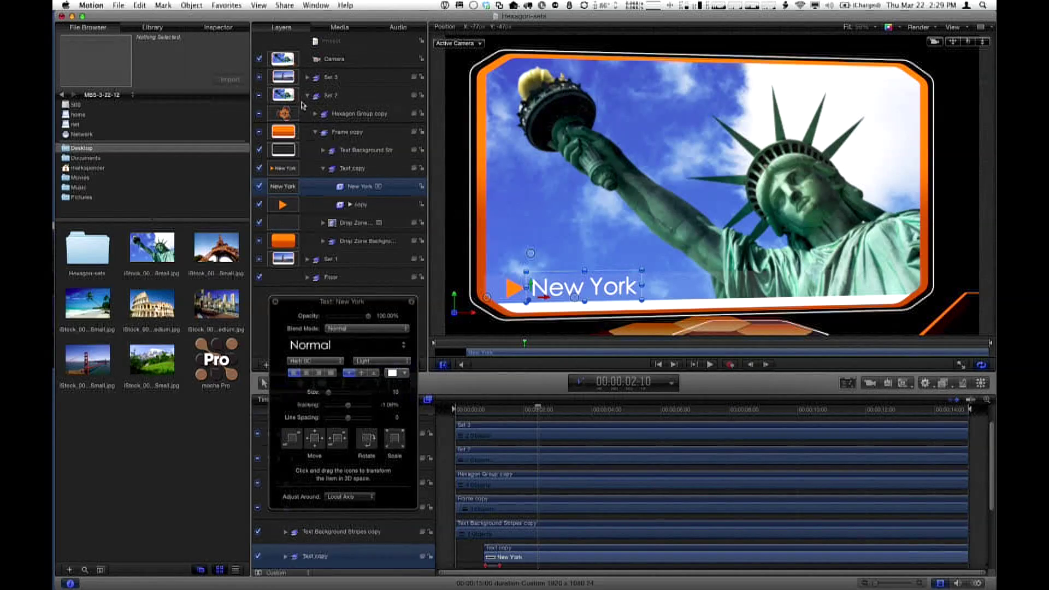
{"action": "left_click", "coordinate": [310, 96]}
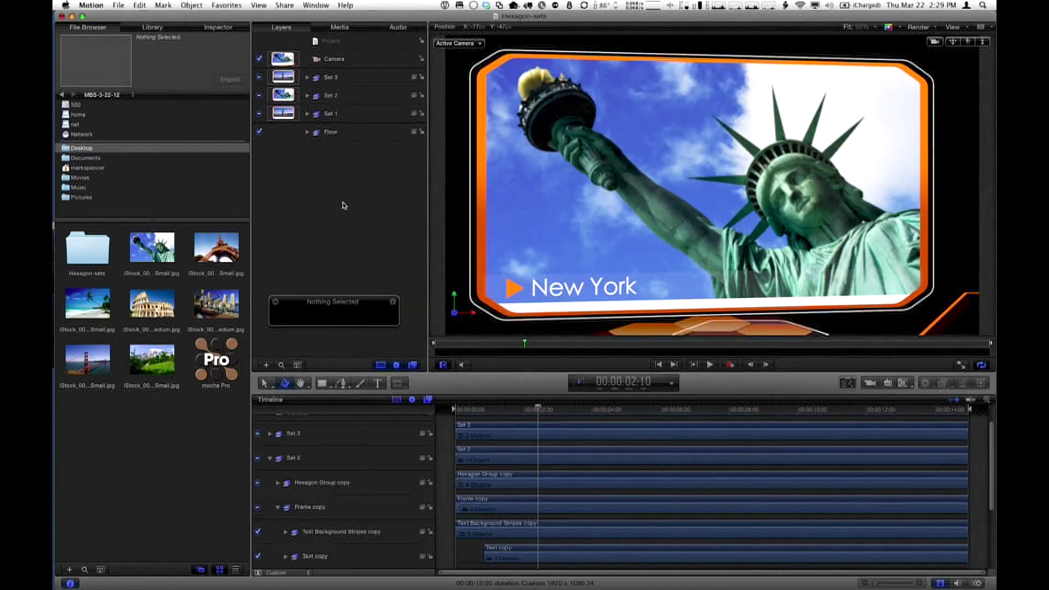
Select and frame Set 3, then drop the Colosseum photo into its card frame.
{"action": "left_click", "coordinate": [353, 80]}
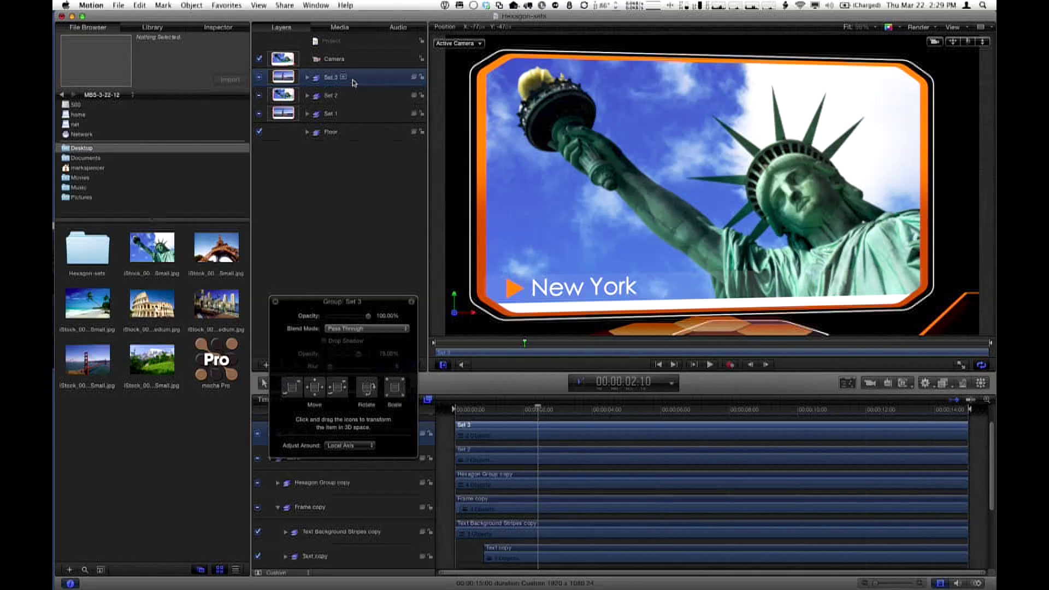
{"action": "left_click", "coordinate": [351, 99]}
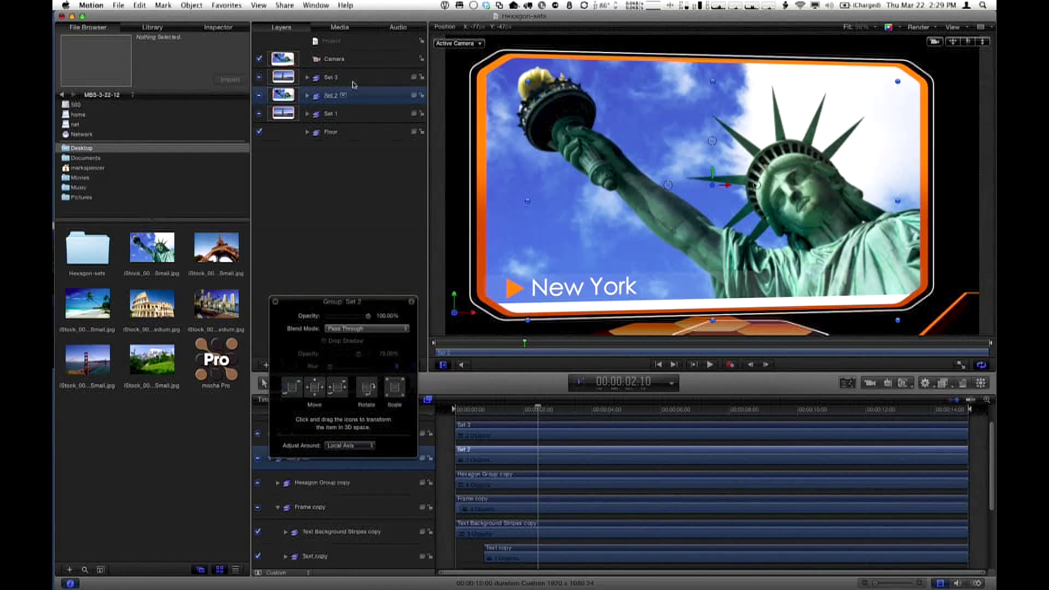
{"action": "left_click", "coordinate": [353, 78]}
{"action": "key", "text": "super+shift+f"}
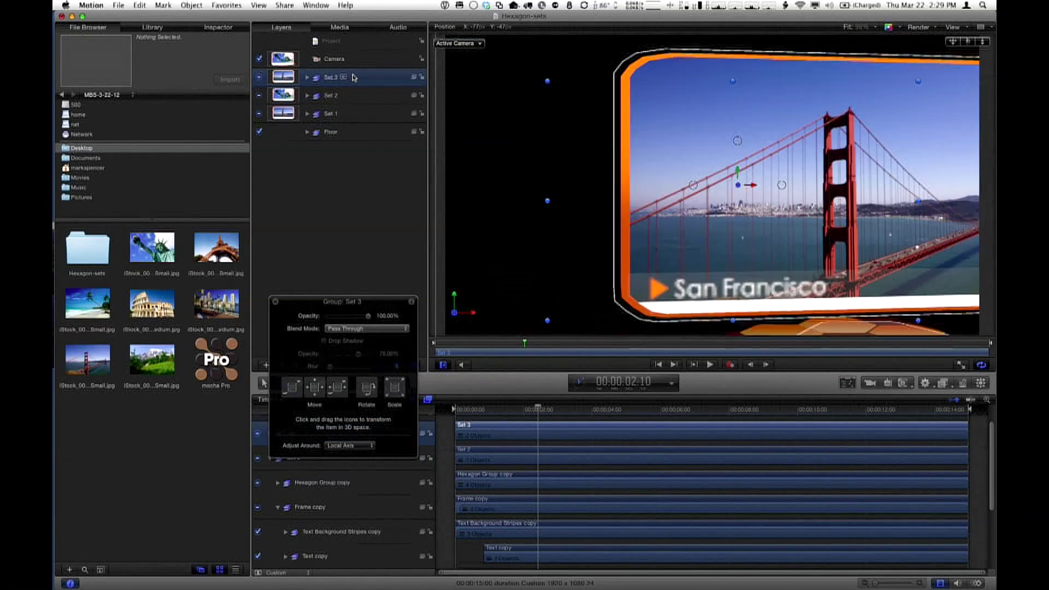
{"action": "left_click_drag", "start_coordinate": [152, 304], "coordinate": [840, 188]}
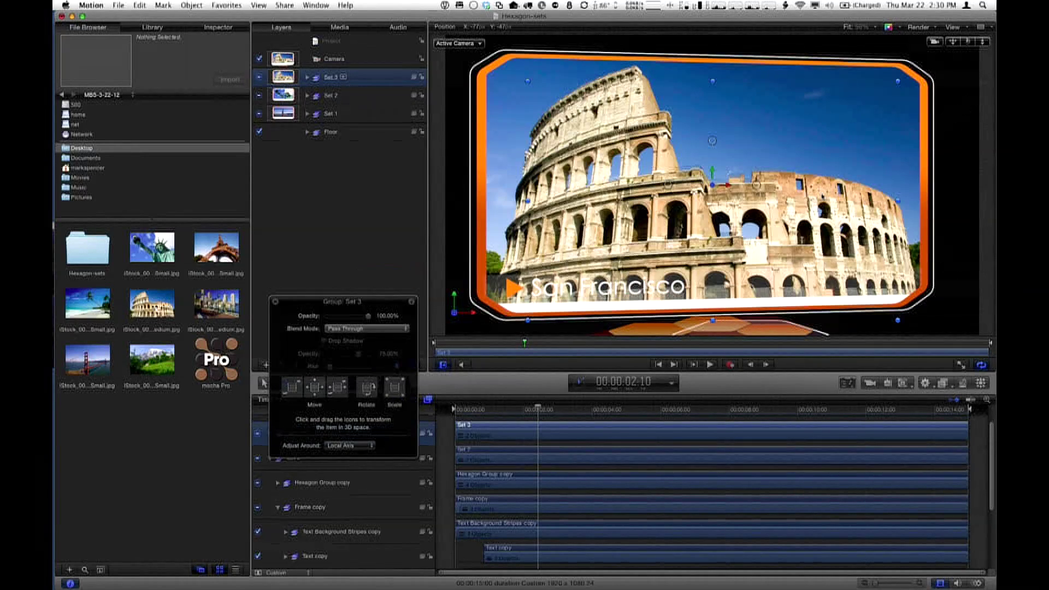
{"action": "left_click", "coordinate": [365, 219]}
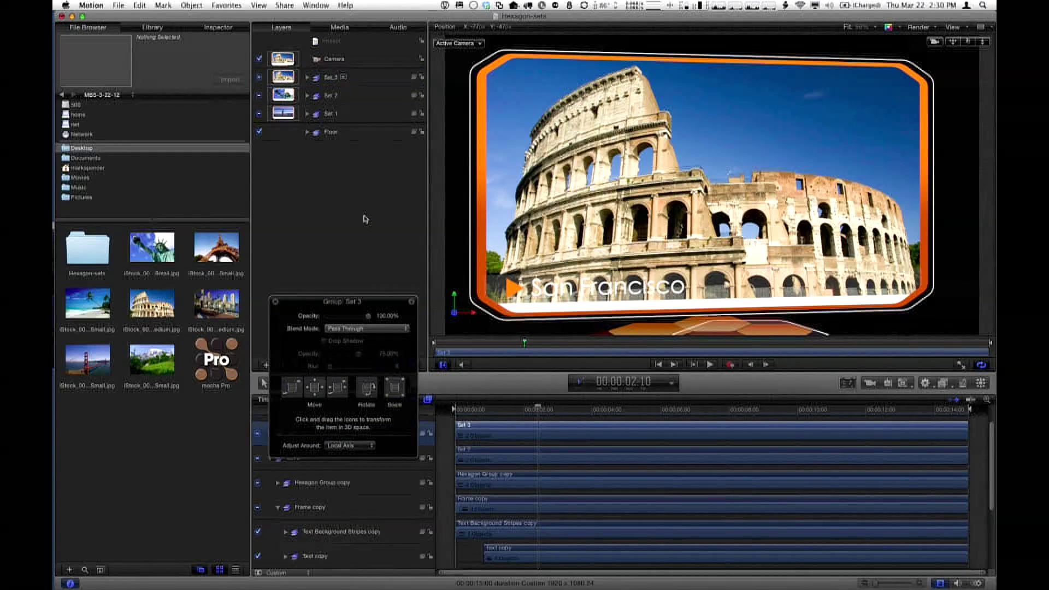
{"action": "left_click", "coordinate": [361, 83]}
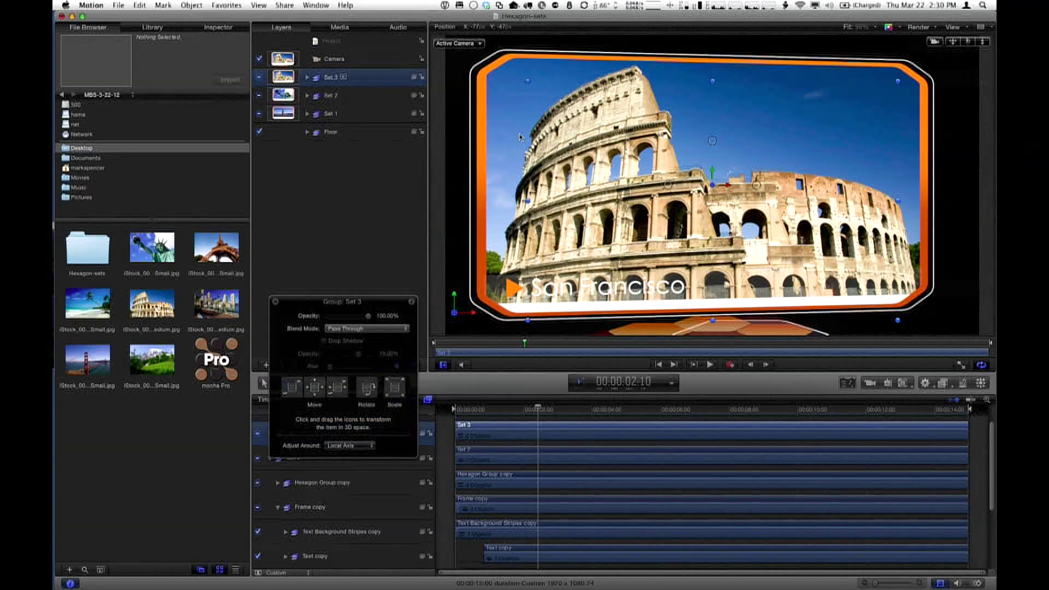
{"action": "left_click", "coordinate": [474, 48]}
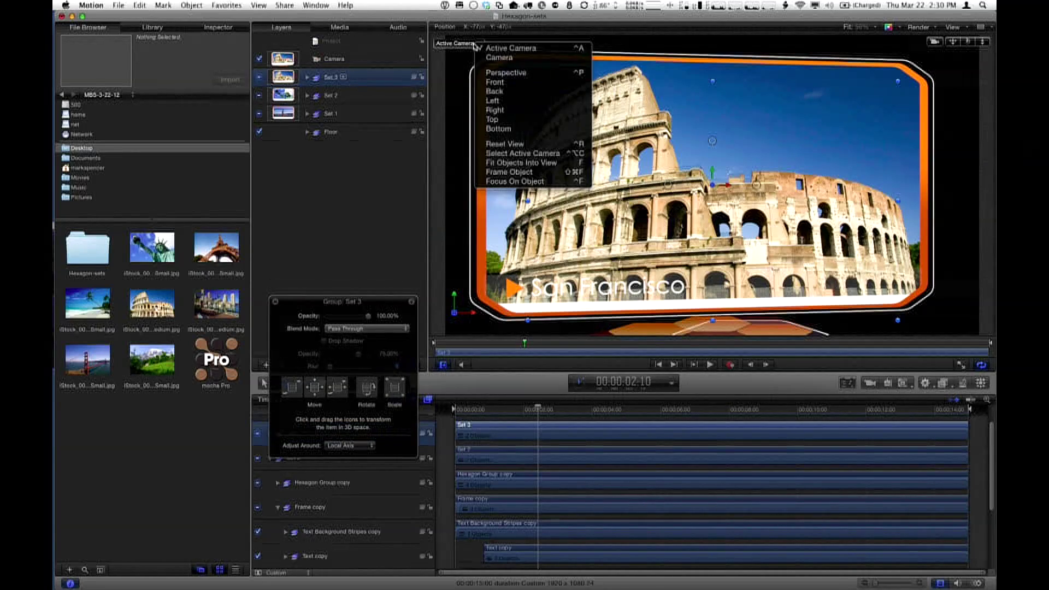
Choose Fit Objects Into View so the whole Colosseum set and hexagon base are visible.
{"action": "left_click", "coordinate": [528, 164]}
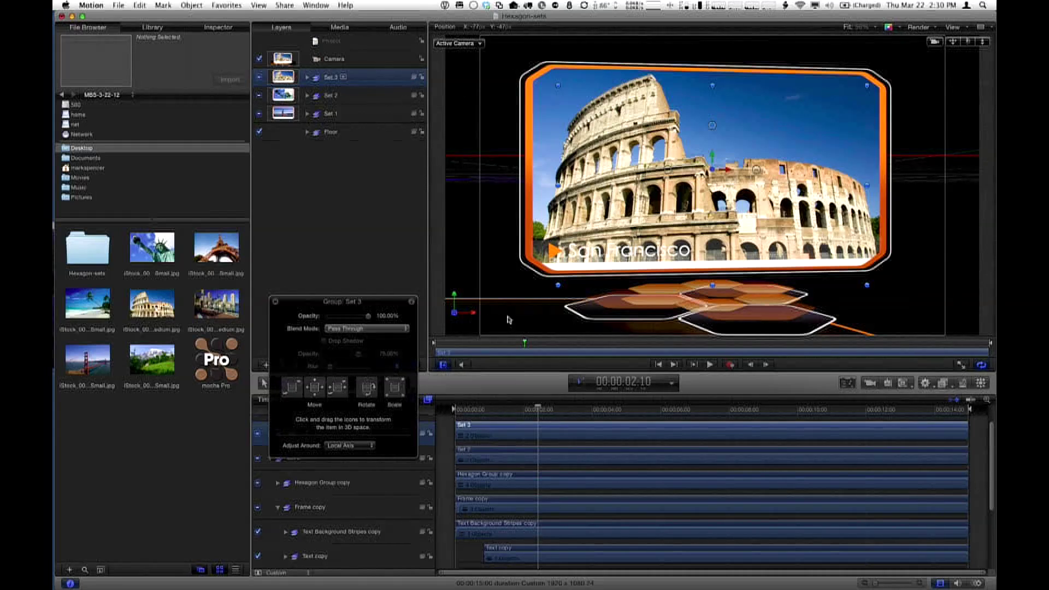
Switch to Perspective, select the Camera, orbit around the three hexagon sets, then select Set 3.
{"action": "left_click", "coordinate": [455, 313]}
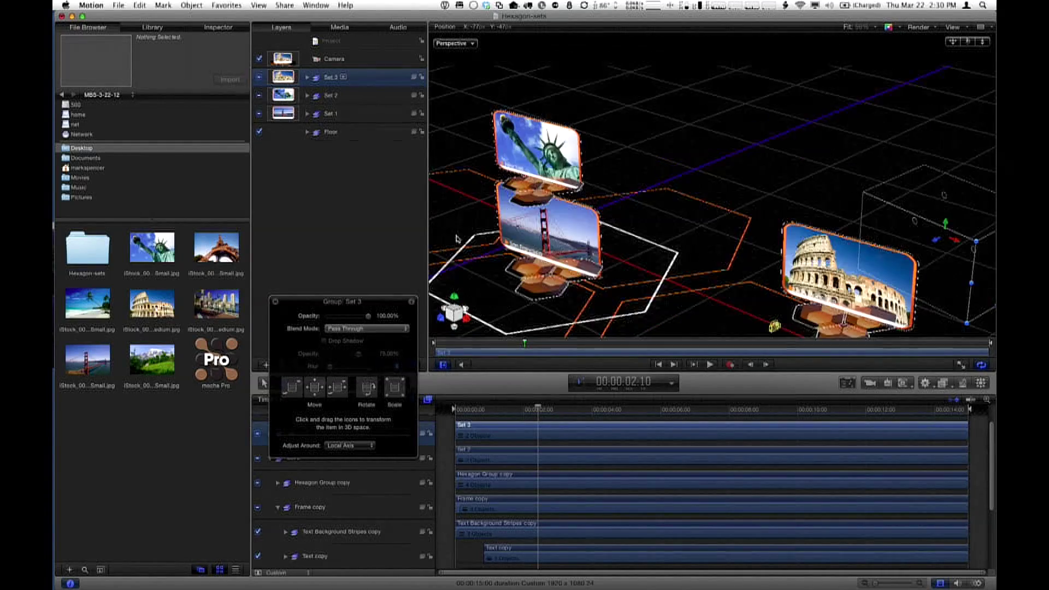
{"action": "left_click", "coordinate": [377, 64]}
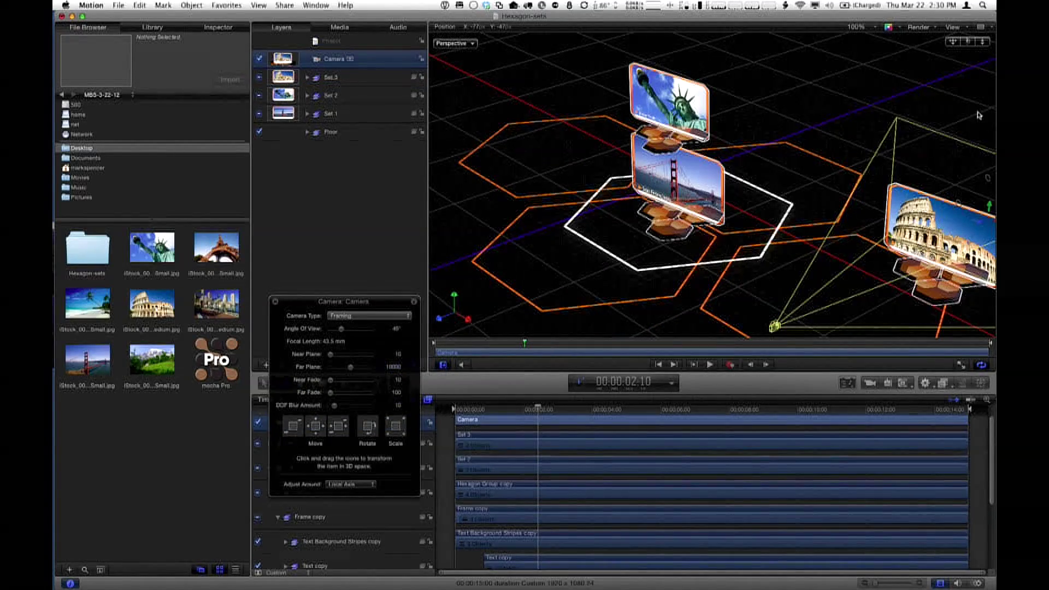
{"action": "left_click_drag", "start_coordinate": [957, 45], "coordinate": [727, 16]}
{"action": "left_click_drag", "start_coordinate": [968, 44], "coordinate": [938, 34]}
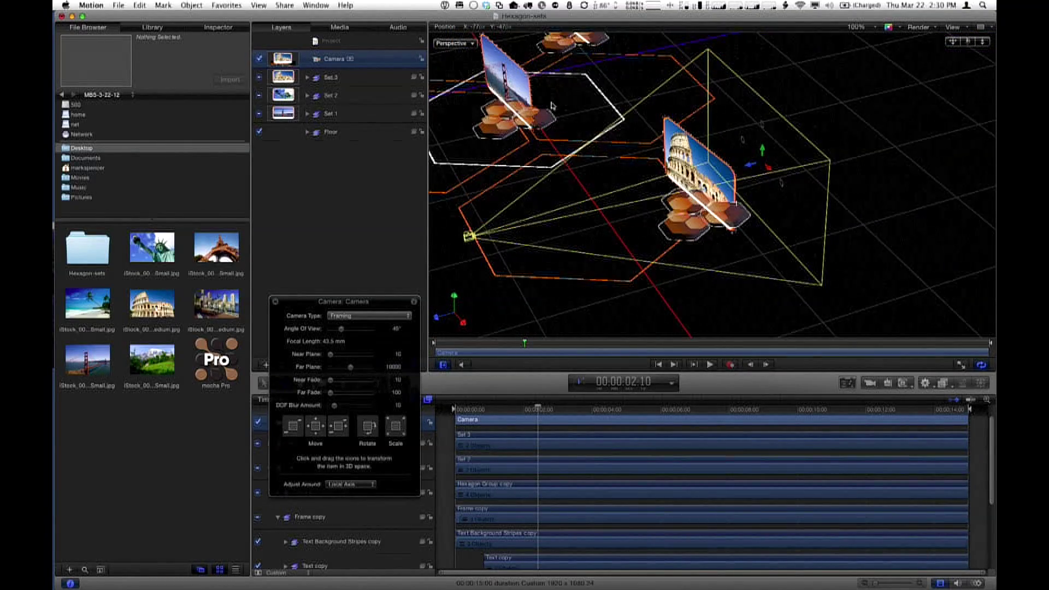
{"action": "left_click", "coordinate": [366, 81]}
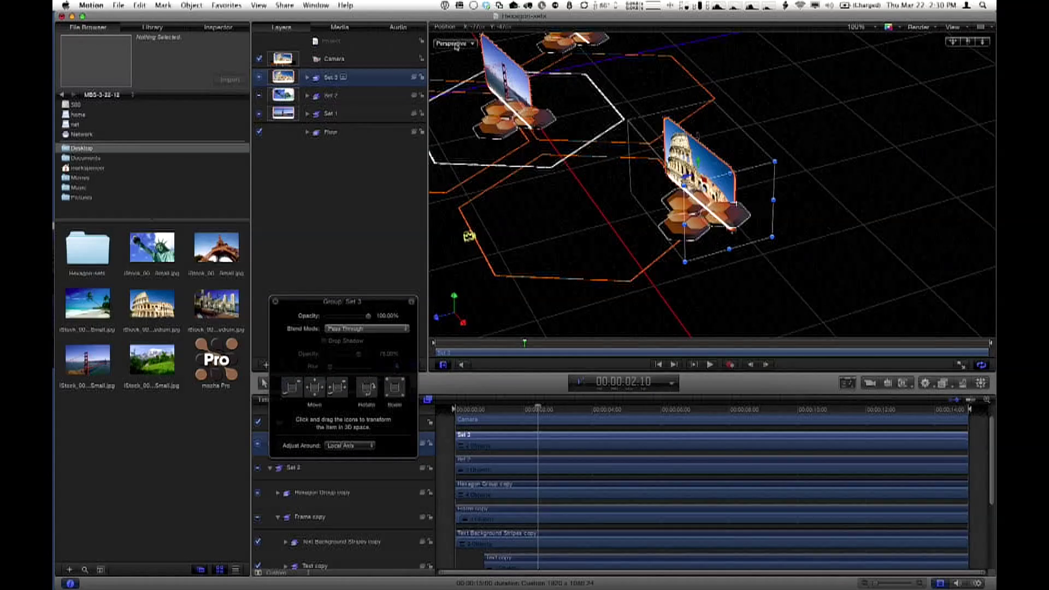
Choose Active Camera to return to the front-on shot of the Colosseum card.
{"action": "left_click", "coordinate": [456, 44]}
{"action": "left_click", "coordinate": [487, 70]}
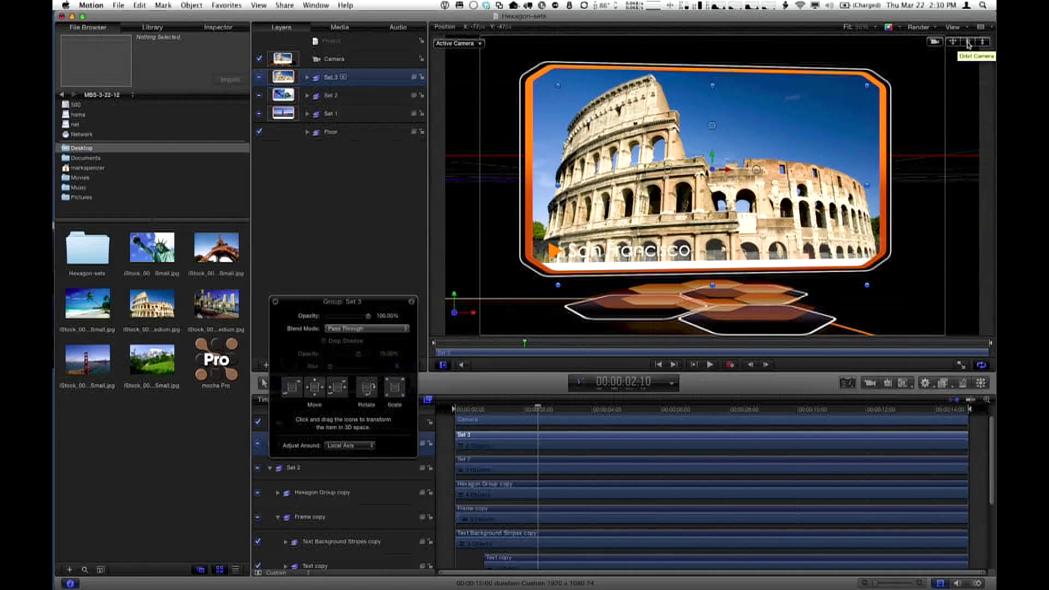
Orbit the active camera toward Set 2's Golden Gate San Francisco card.
{"action": "left_click_drag", "start_coordinate": [969, 45], "coordinate": [969, 45]}
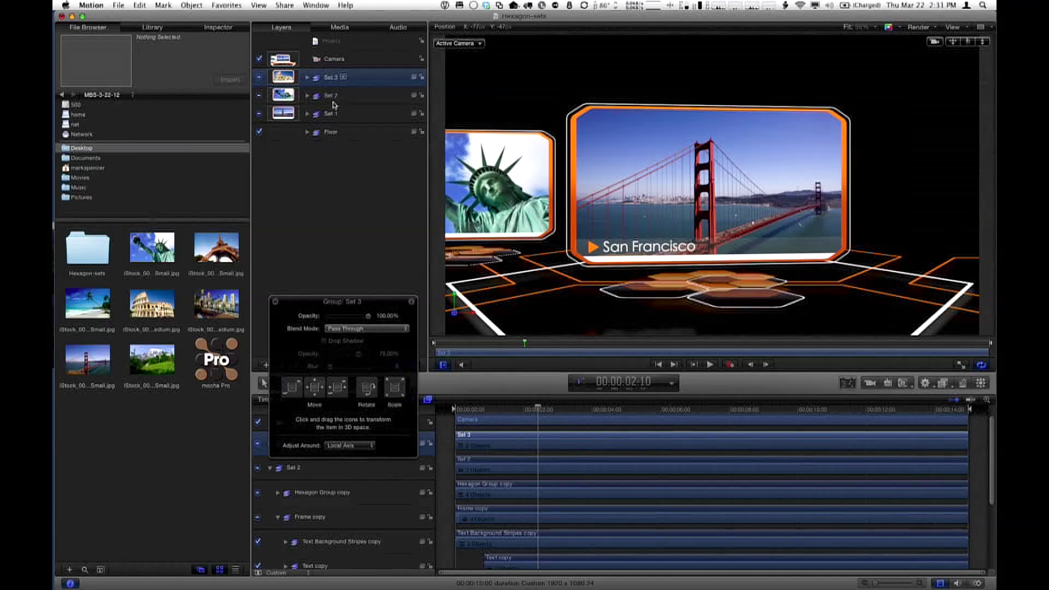
Expand Set 3 and Hexagon Group copy 1, then select the Replicator Stroke layer.
{"action": "left_click", "coordinate": [308, 78]}
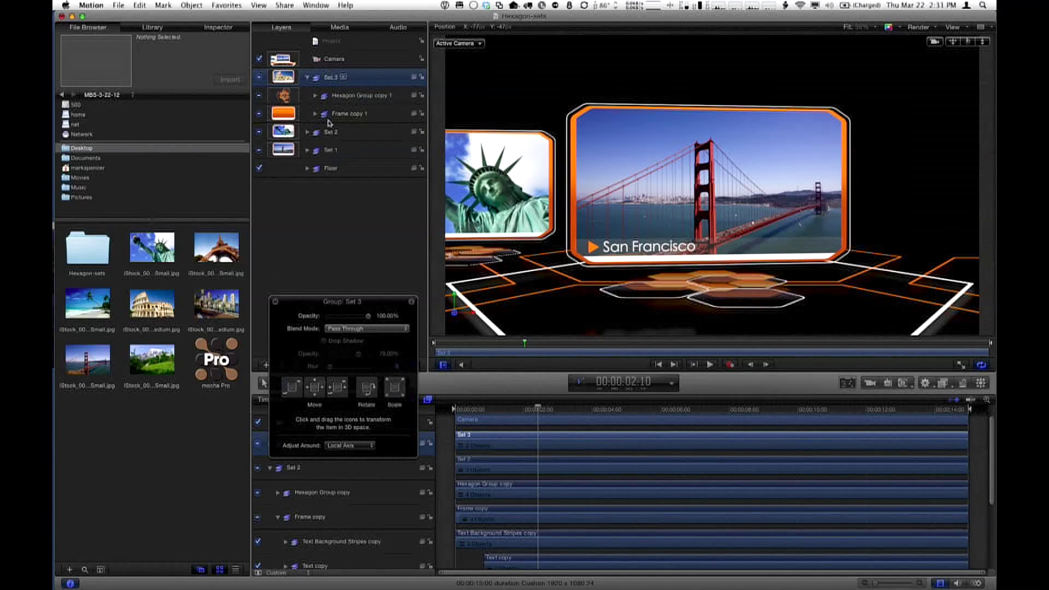
{"action": "left_click", "coordinate": [316, 96]}
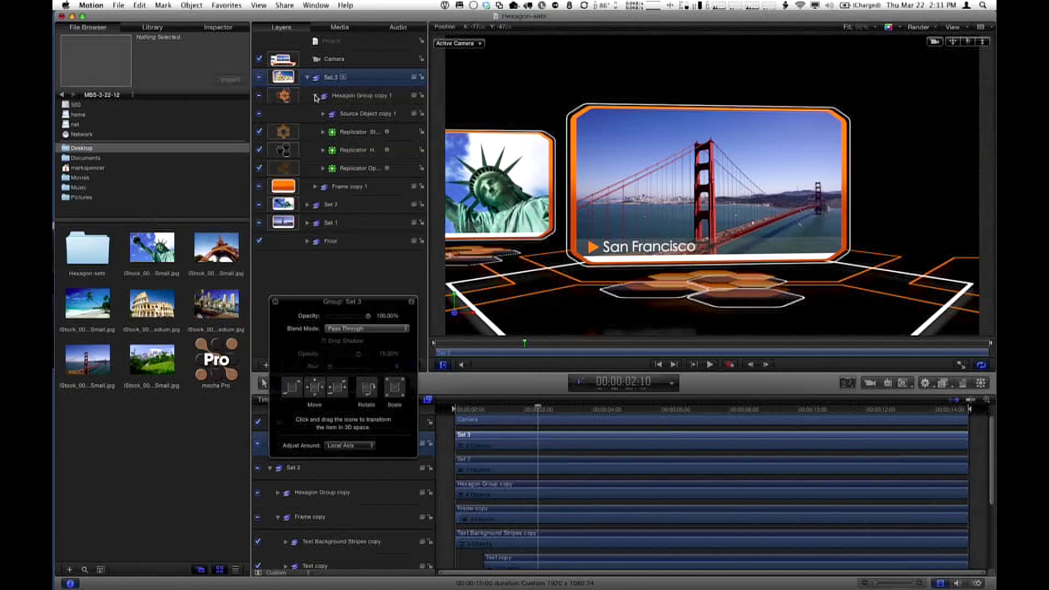
{"action": "left_click", "coordinate": [354, 132]}
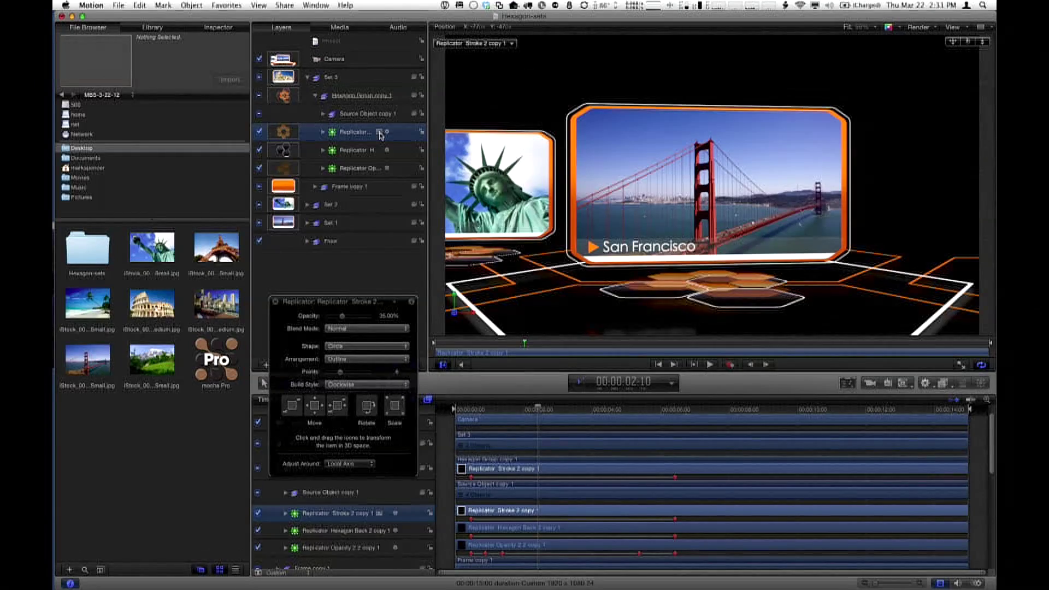
Isolate Replicator Stroke 2 copy 1 and scrub to 00:00:03:09 to preview its hexagon ring.
{"action": "left_click", "coordinate": [379, 132]}
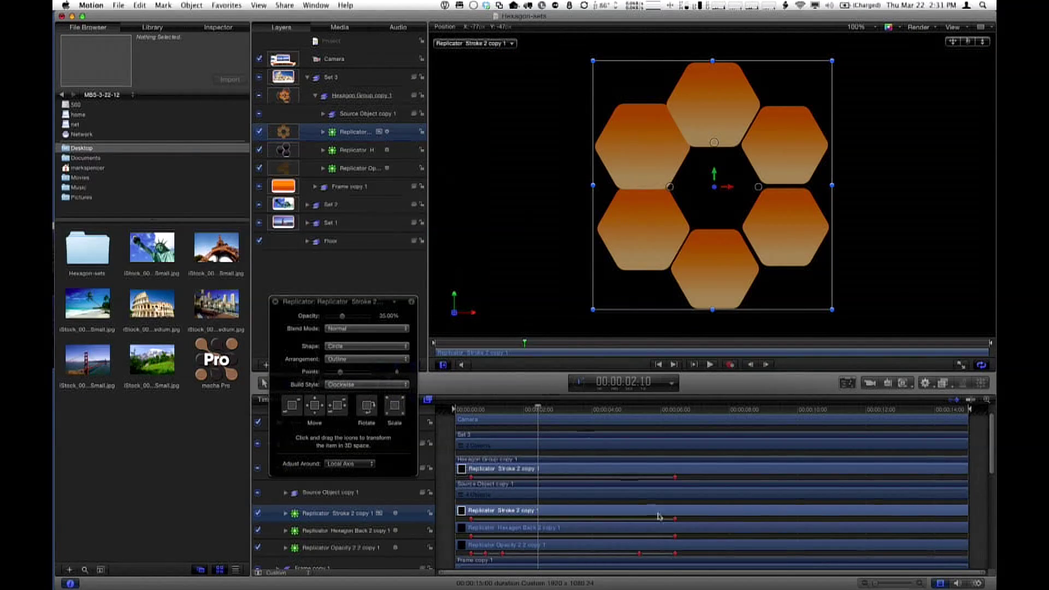
{"action": "left_click_drag", "start_coordinate": [538, 410], "coordinate": [595, 414]}
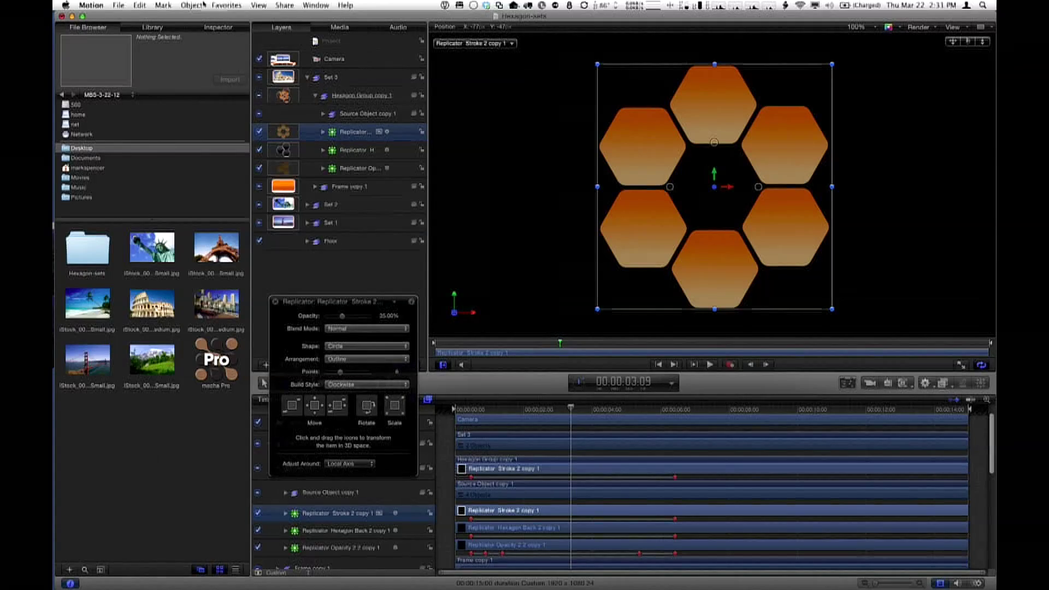
{"action": "left_click", "coordinate": [191, 5]}
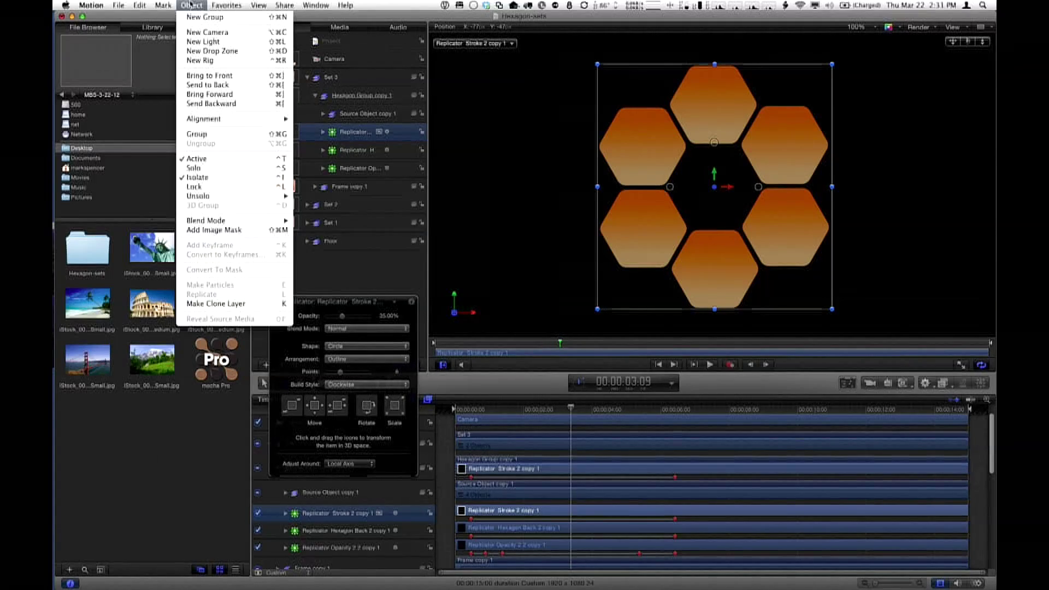
Turn off isolation, deselect Set 3, and scrub the mini-timeline back to about one second.
{"action": "left_click", "coordinate": [274, 181]}
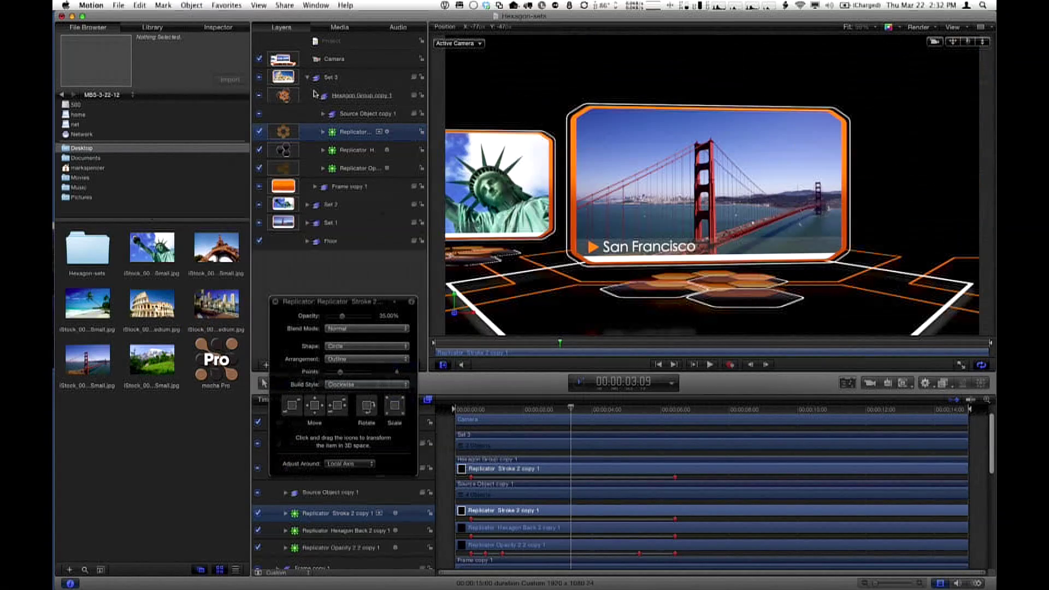
{"action": "left_click", "coordinate": [308, 77]}
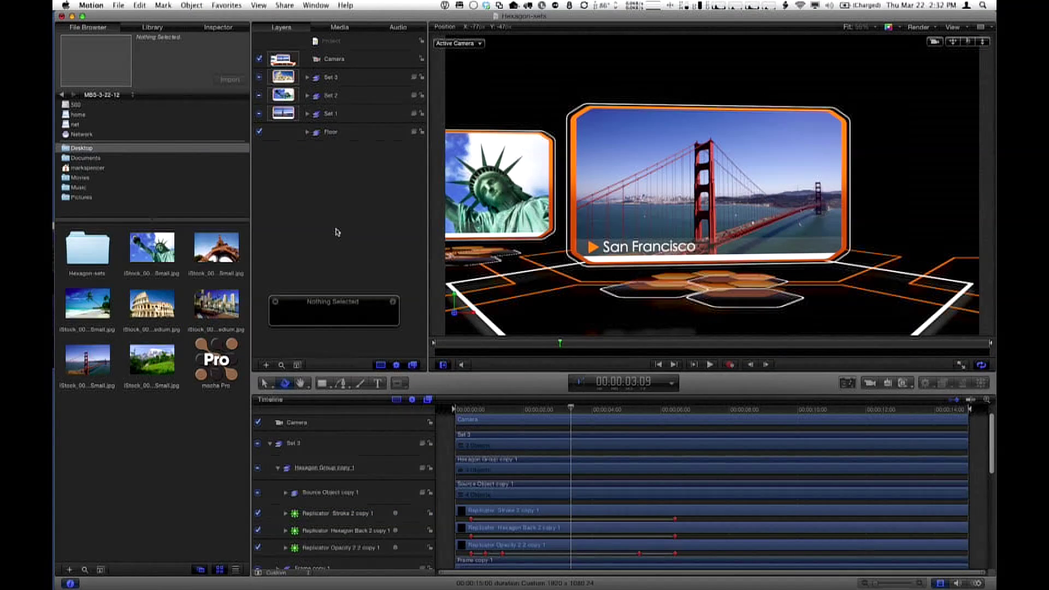
{"action": "mouse_move", "coordinate": [519, 348]}
{"action": "left_mouse_down"}
{"action": "mouse_move", "coordinate": [442, 347]}
{"action": "mouse_move", "coordinate": [549, 348]}
{"action": "mouse_move", "coordinate": [509, 347]}
{"action": "mouse_move", "coordinate": [521, 347]}
{"action": "left_mouse_up"}
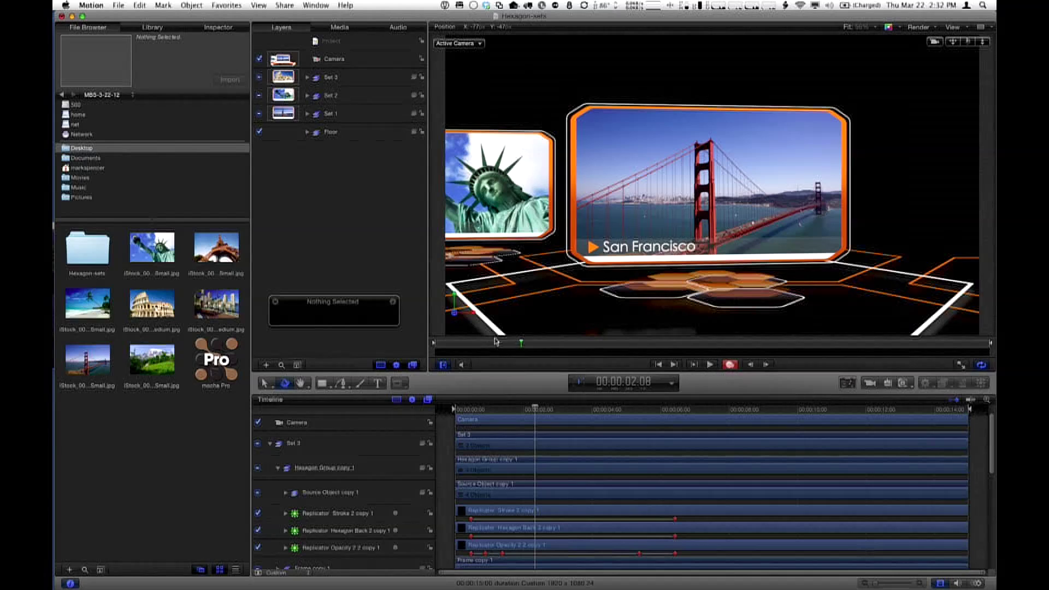
{"action": "left_click_drag", "start_coordinate": [521, 347], "coordinate": [482, 347]}
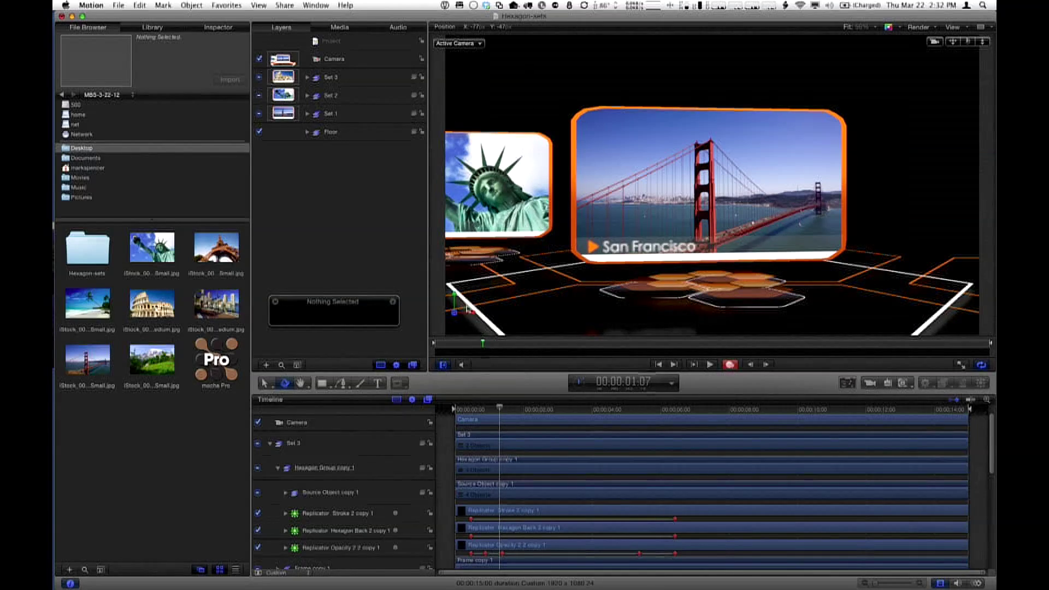
Keyframe the Active Camera with Frame Object on Set 3's Colosseum, then rewind to the start.
{"action": "left_click", "coordinate": [357, 81]}
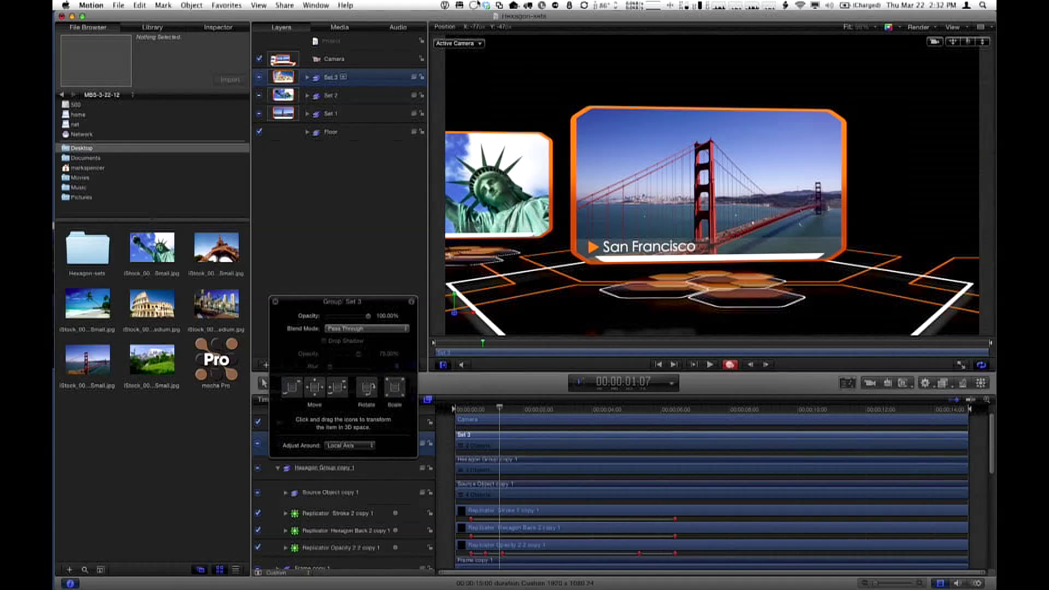
{"action": "left_click", "coordinate": [474, 45]}
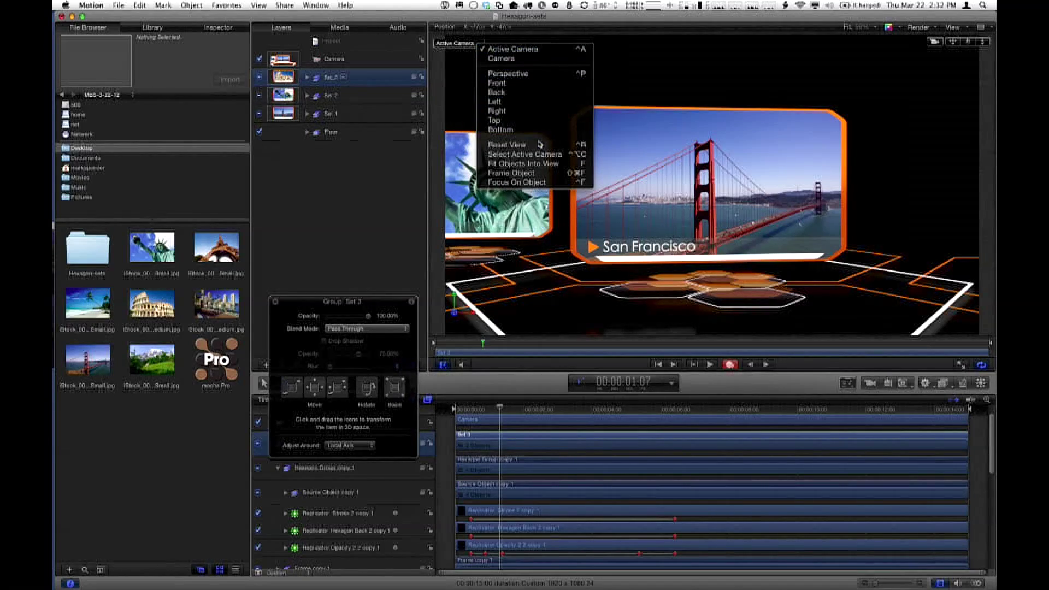
{"action": "left_click", "coordinate": [546, 173]}
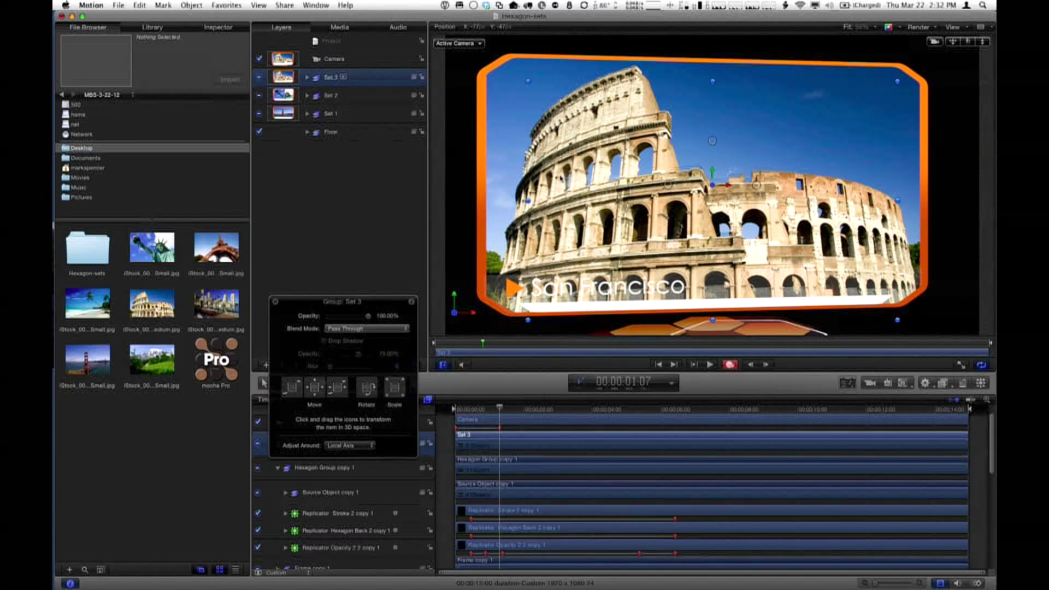
{"action": "left_click_drag", "start_coordinate": [500, 408], "coordinate": [440, 411]}
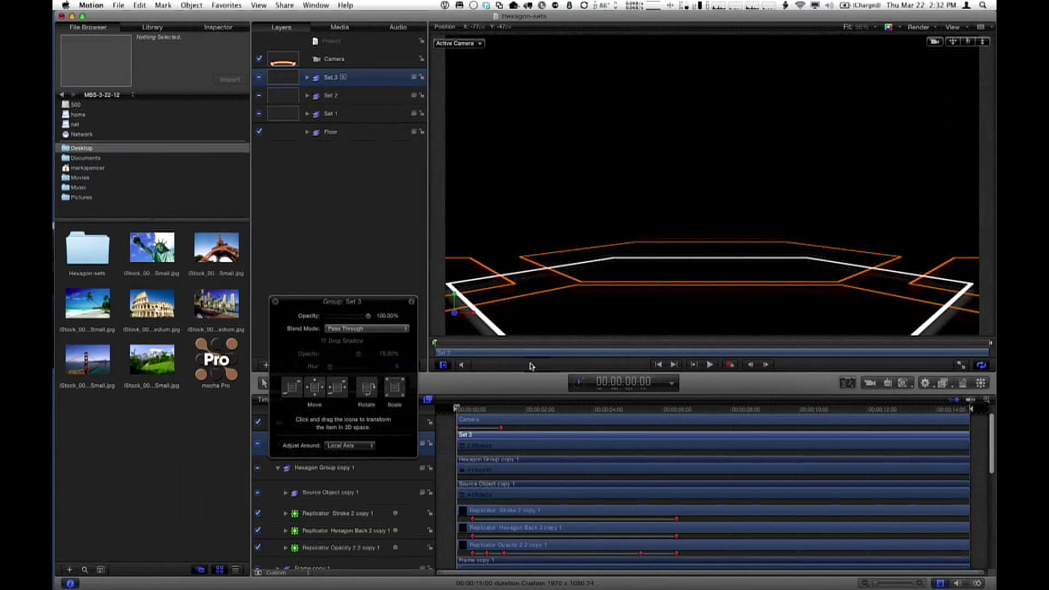
Shift the Camera's keyframe pair about two seconds later in the Timeline and play the result.
{"action": "left_click", "coordinate": [710, 364]}
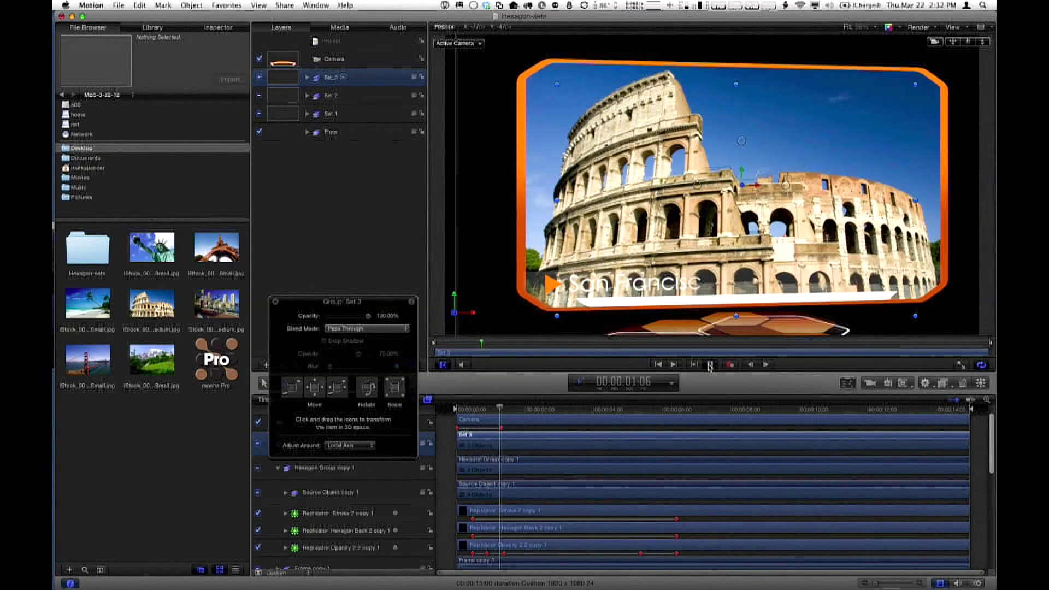
{"action": "left_click", "coordinate": [710, 364]}
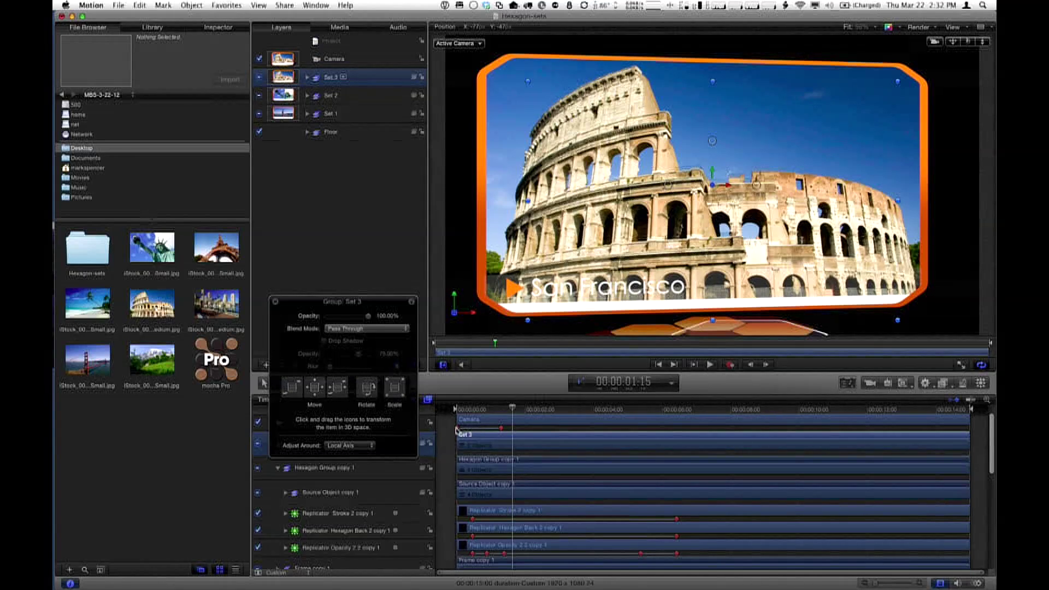
{"action": "left_click_drag", "start_coordinate": [502, 430], "coordinate": [573, 428]}
{"action": "left_click", "coordinate": [522, 407]}
{"action": "key", "text": "space"}
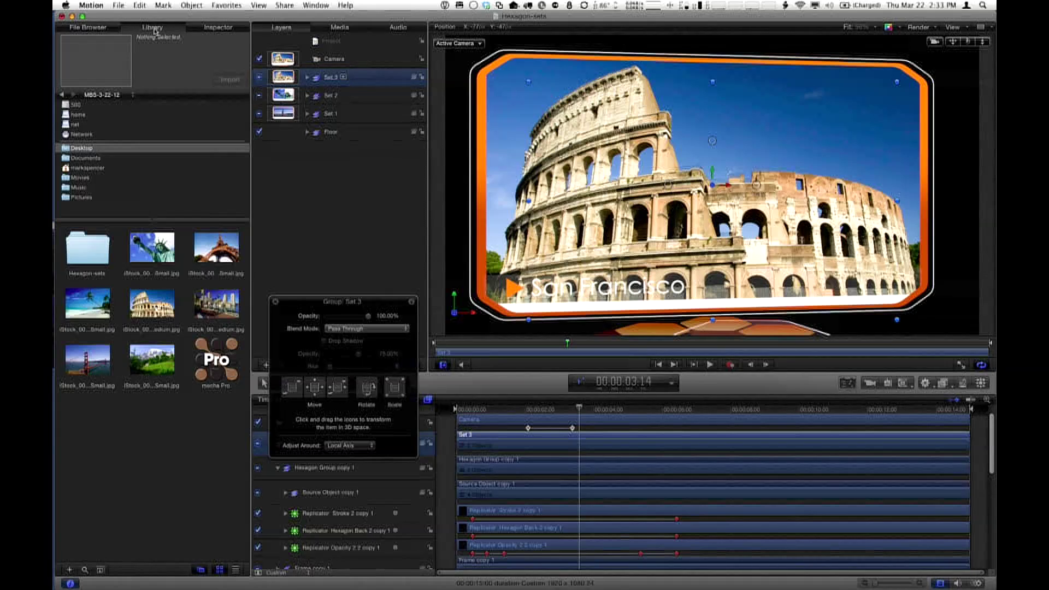
Show the Library's Behaviors category and select its Camera subcategory.
{"action": "left_click", "coordinate": [153, 27]}
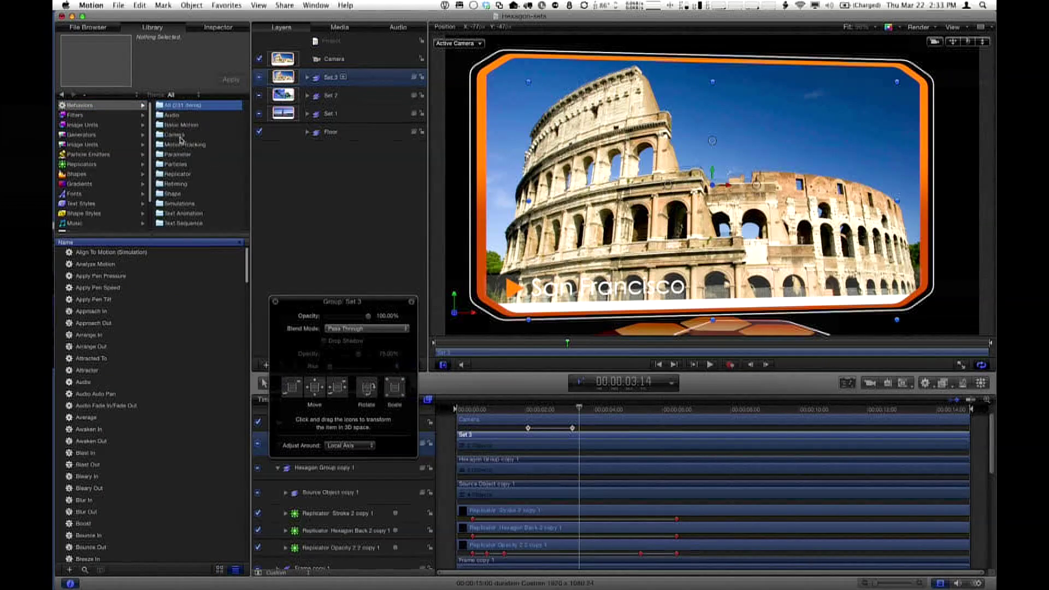
{"action": "left_click", "coordinate": [175, 135]}
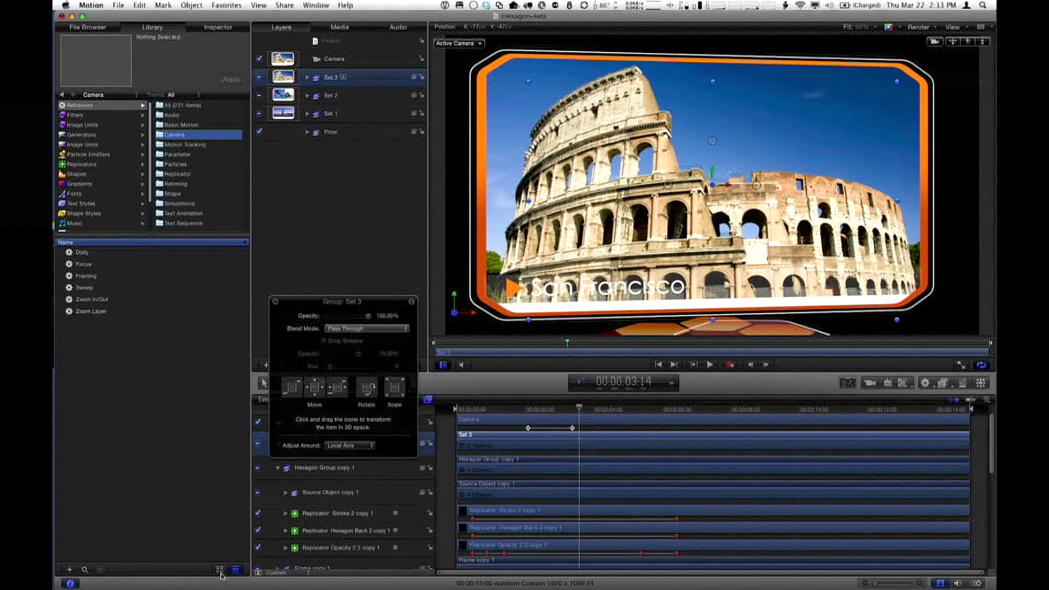